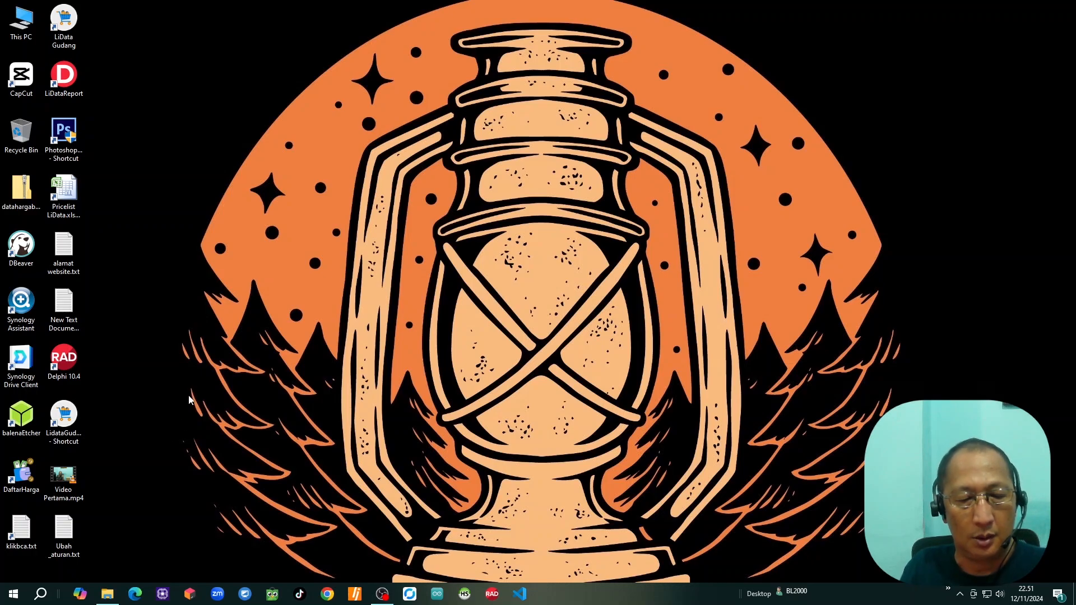
# Step: Open Microsoft Edge and search the web for "synology assistant"
pyautogui.click(136, 598)
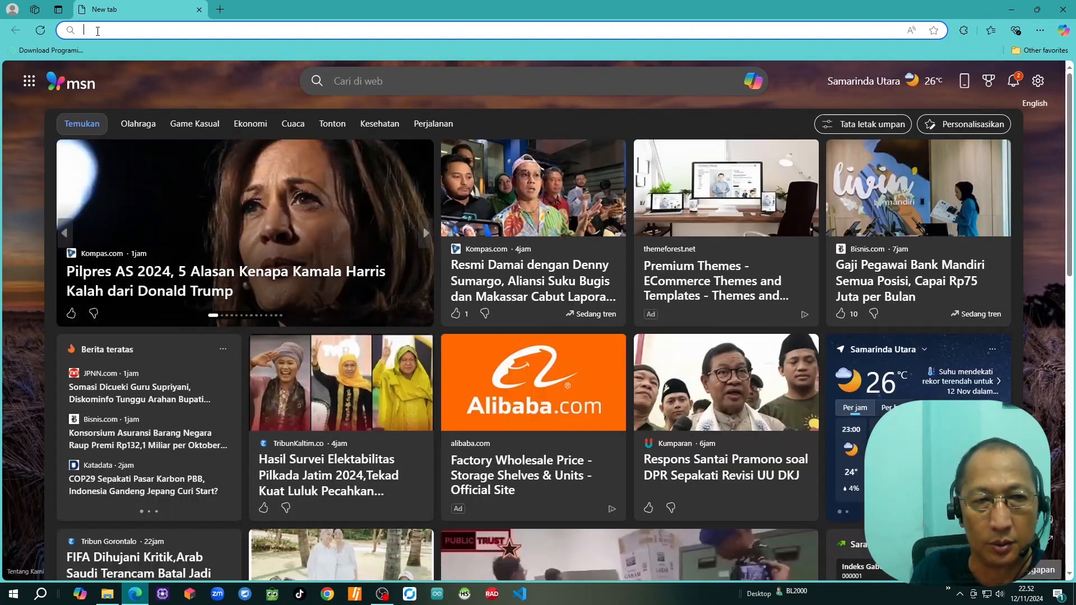
pyautogui.write('syn')
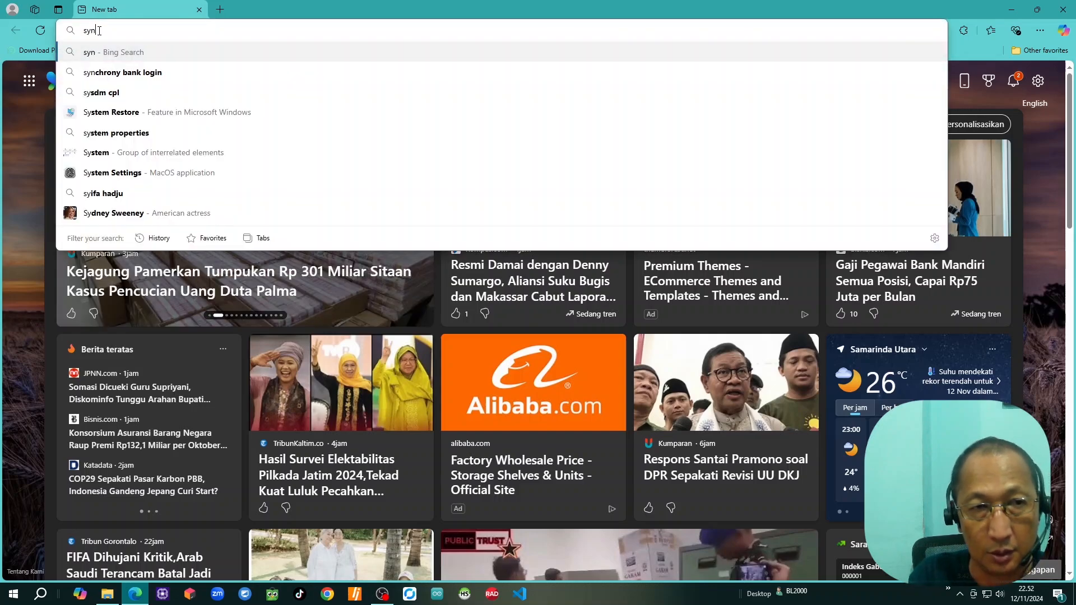
pyautogui.write('ology assi')
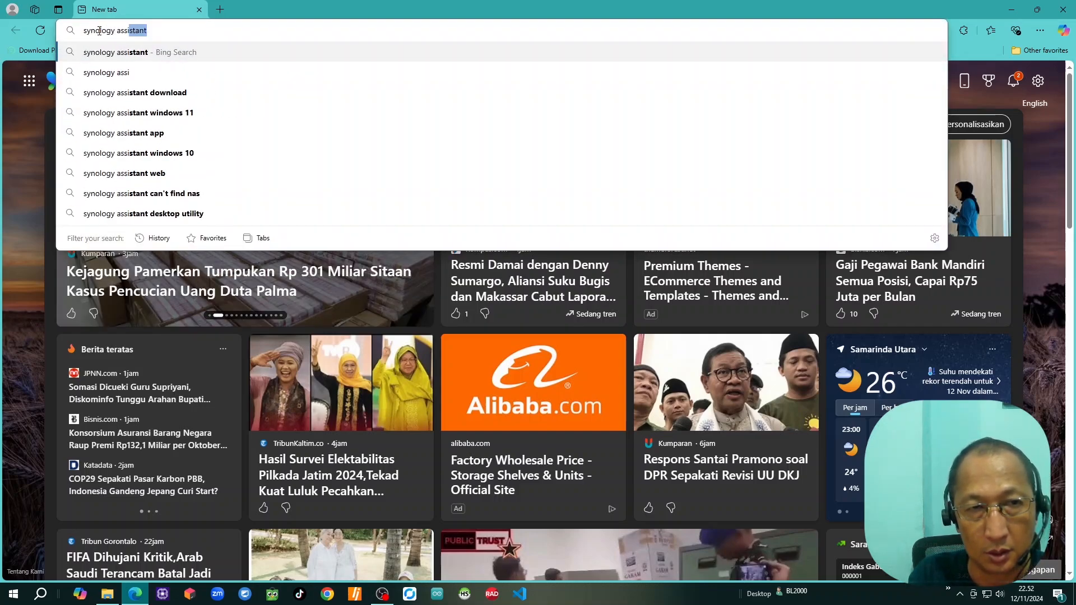
pyautogui.press('Return')
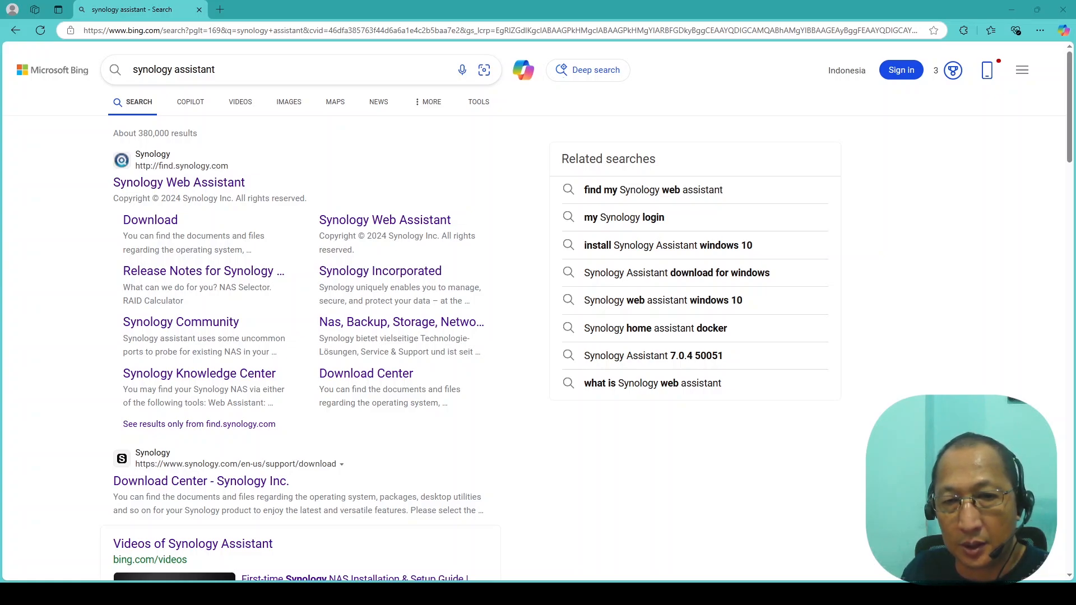
# Step: Open Synology's Download Center from the search results, accept the cookie notice and show the DS214 desktop utilities
pyautogui.click(153, 220)
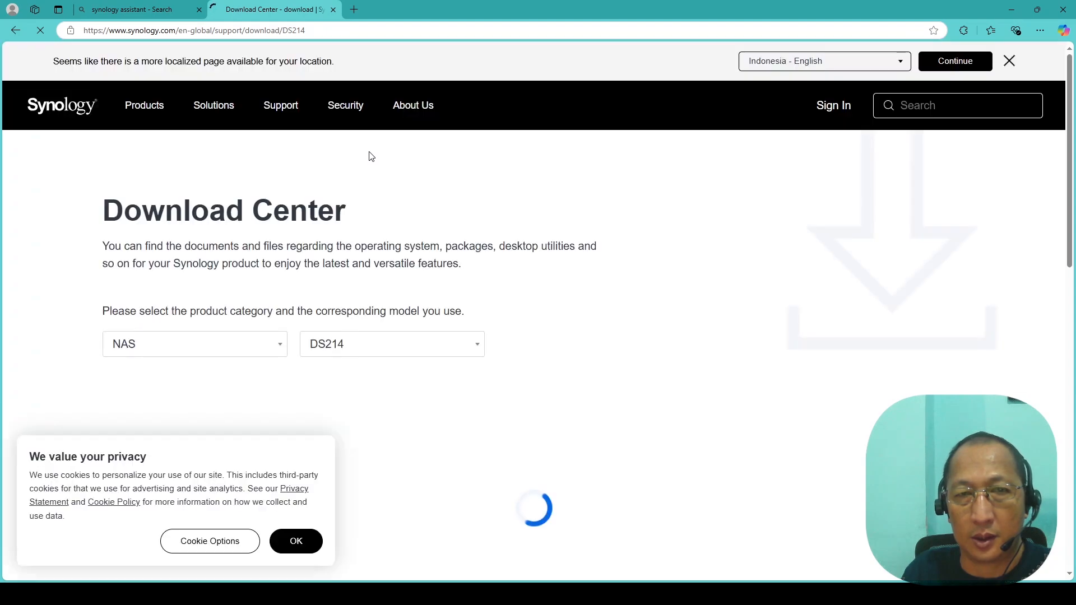
pyautogui.click(280, 541)
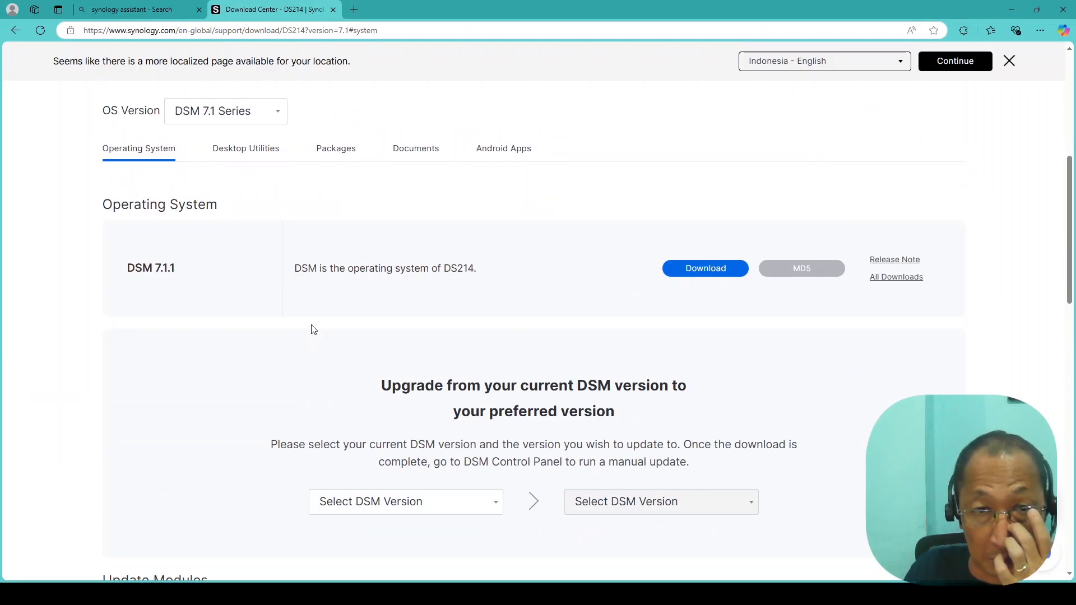
pyautogui.click(248, 145)
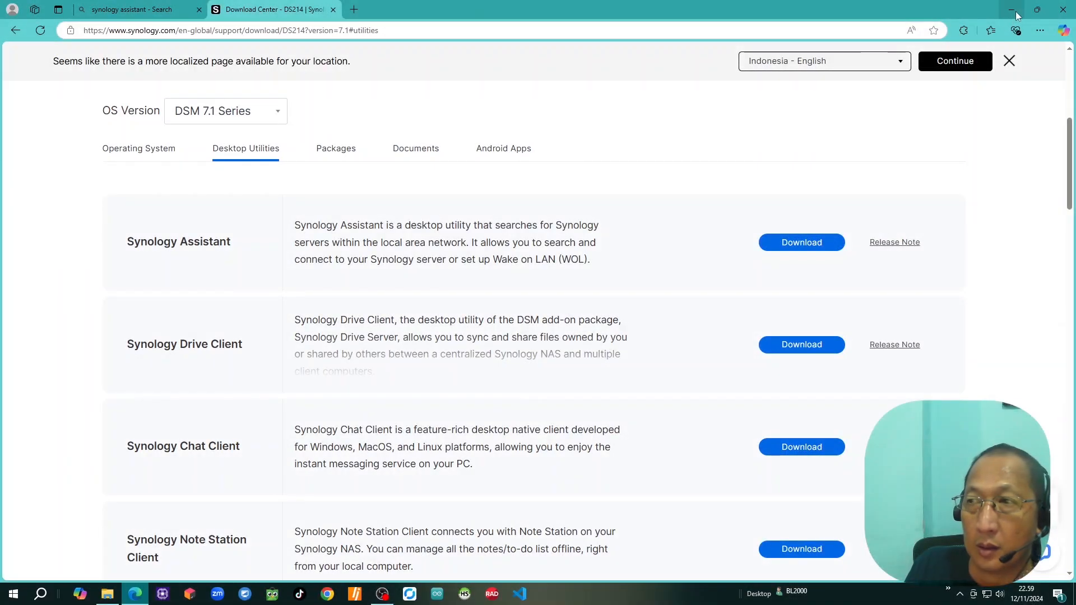
# Step: Minimize the browser, launch the Synology Assistant desktop utility and search the local network for Synology servers
pyautogui.click(1011, 10)
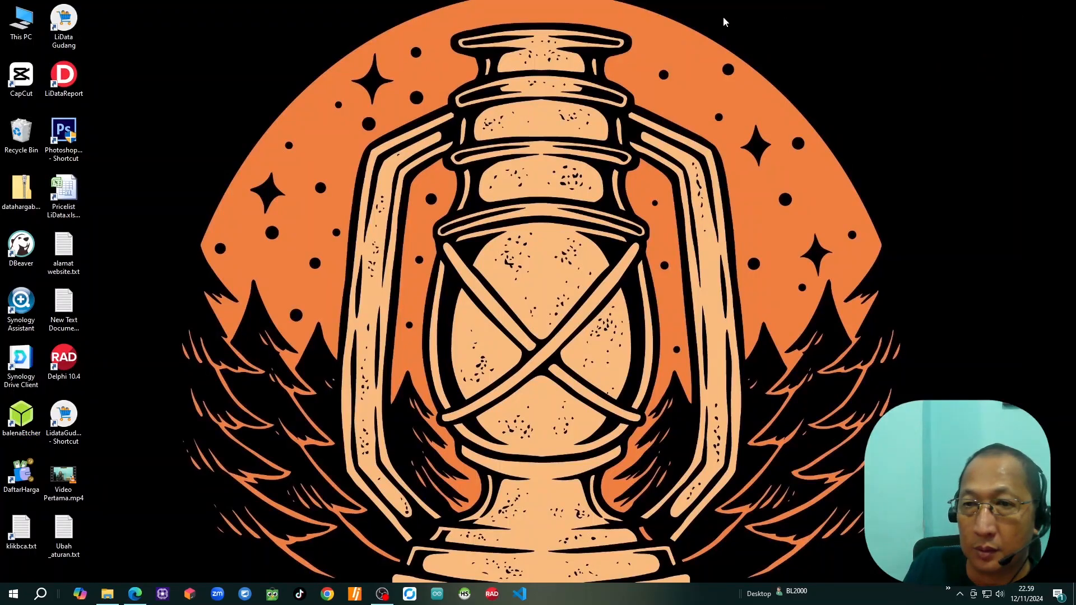
pyautogui.doubleClick(25, 298)
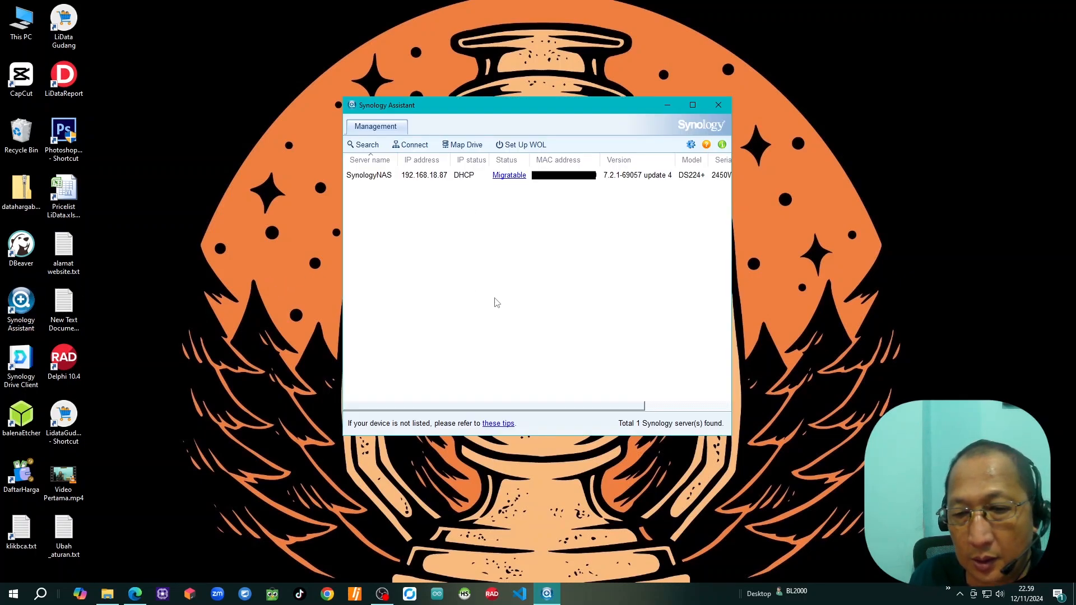
pyautogui.click(364, 145)
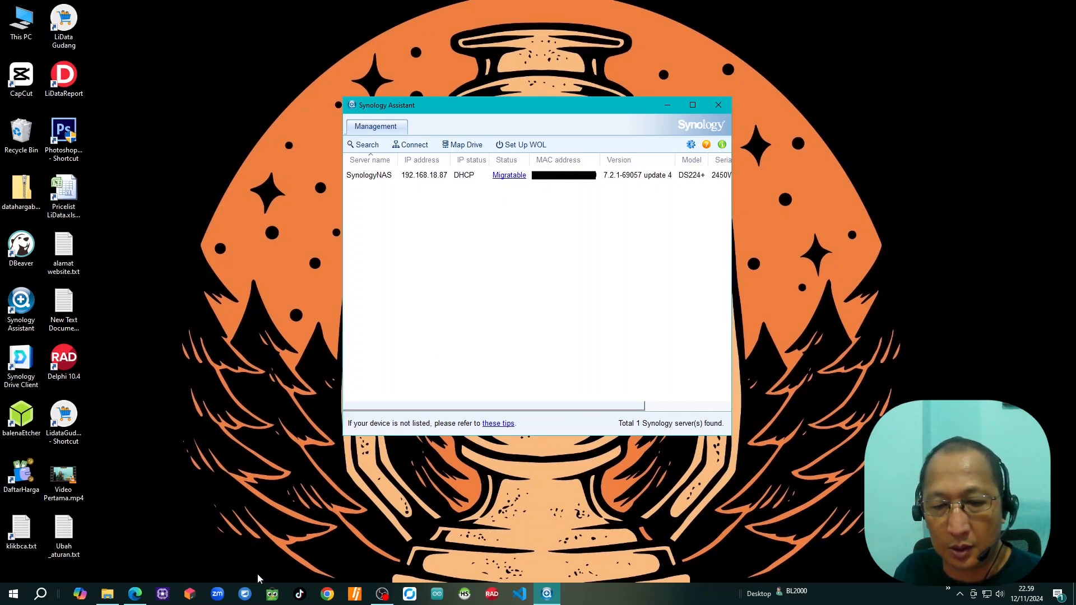
# Step: Return to the Edge search results and open Synology Web Assistant
pyautogui.click(134, 597)
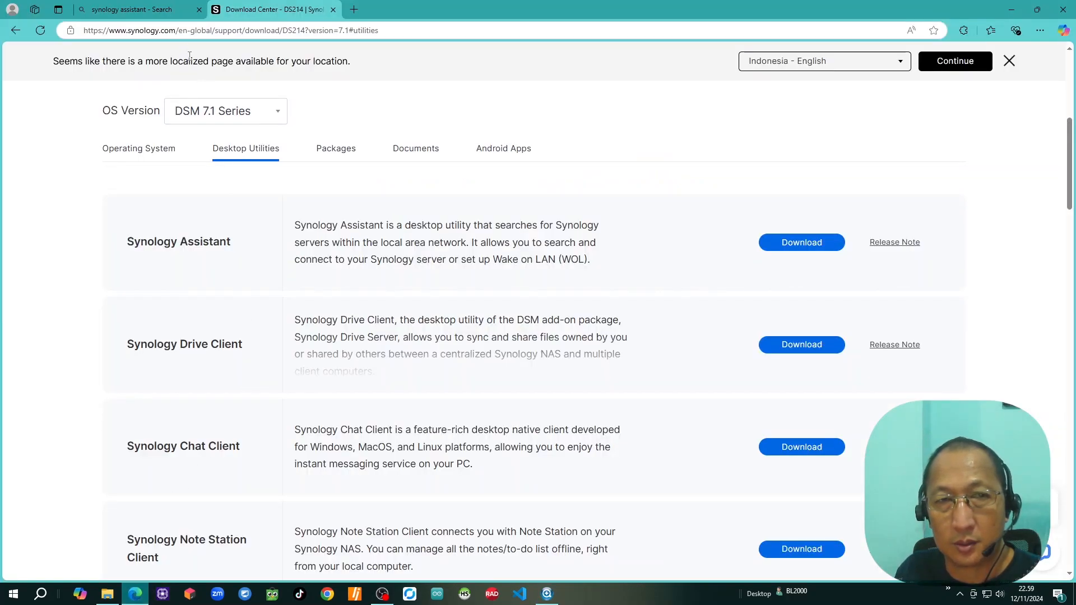
pyautogui.click(139, 10)
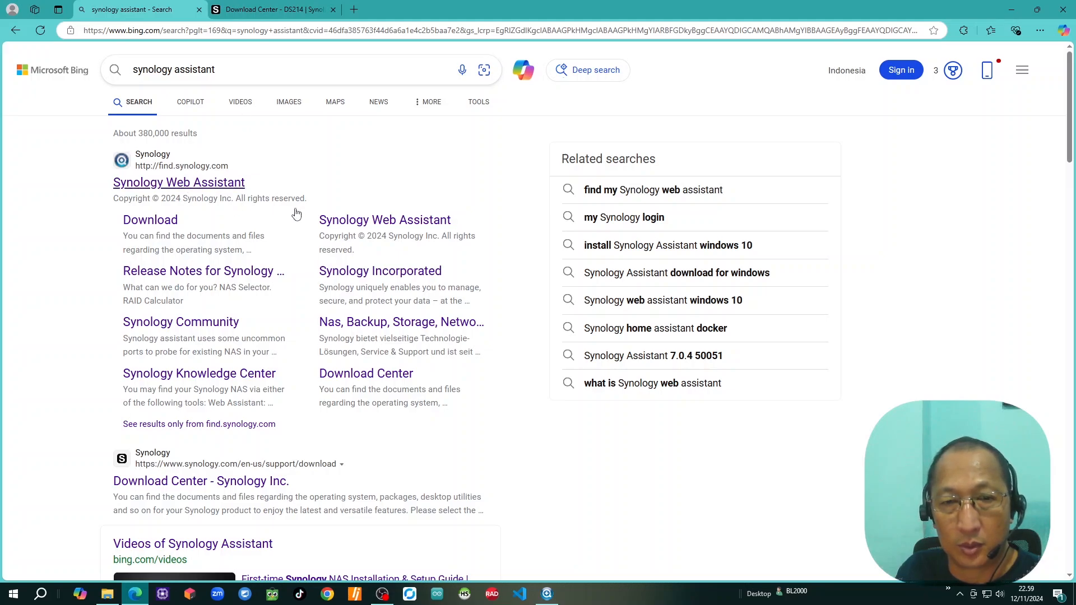
pyautogui.click(353, 222)
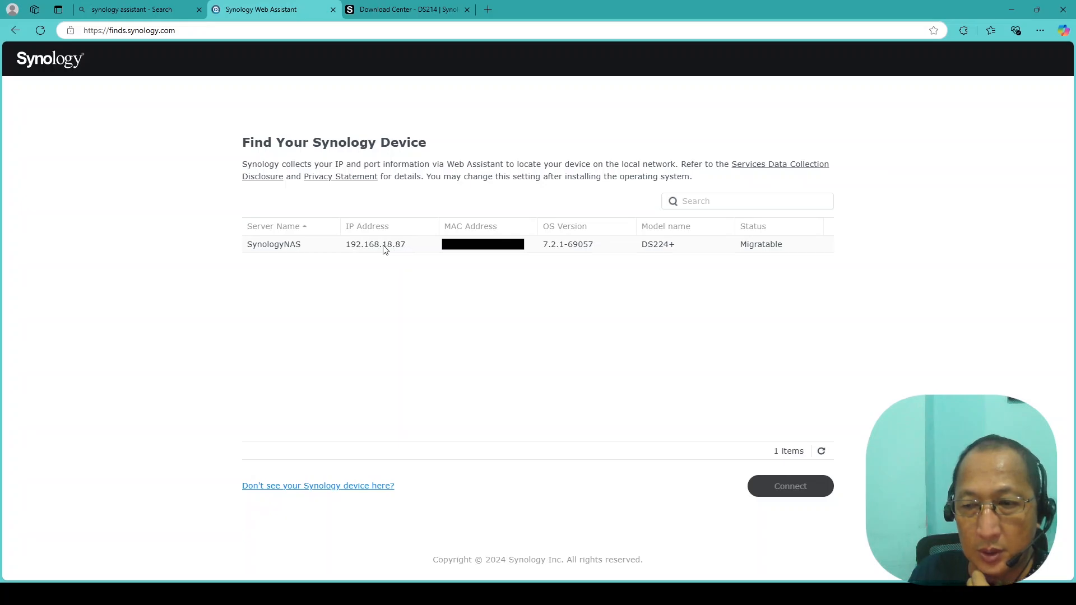
# Step: Connect to the SynologyNAS device, agree to the EULA terms and close the leftover Download Center page
pyautogui.click(363, 249)
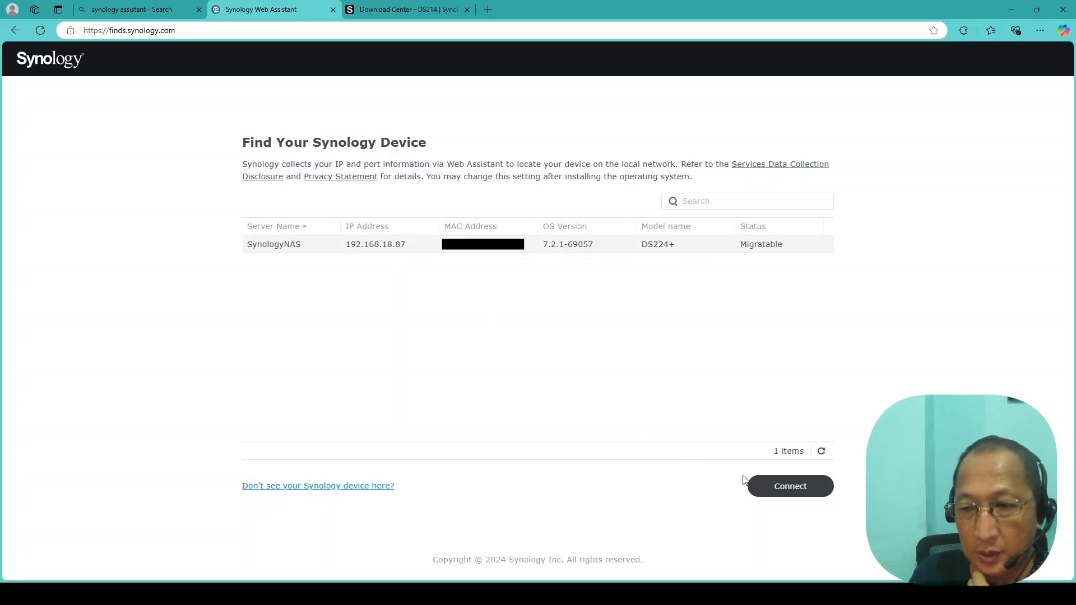
pyautogui.click(763, 483)
pyautogui.click(340, 452)
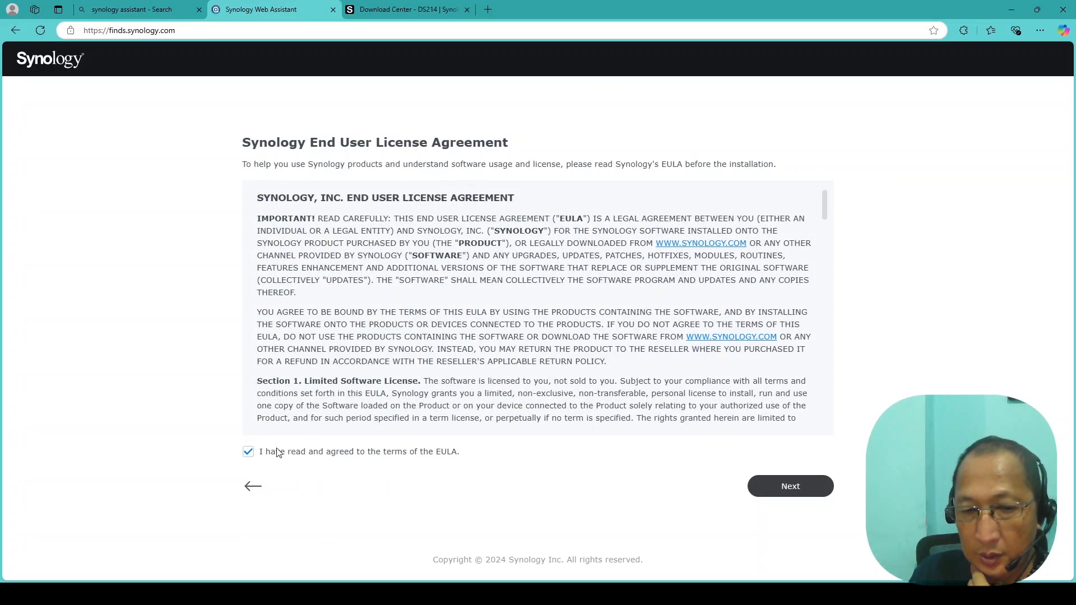
pyautogui.click(781, 483)
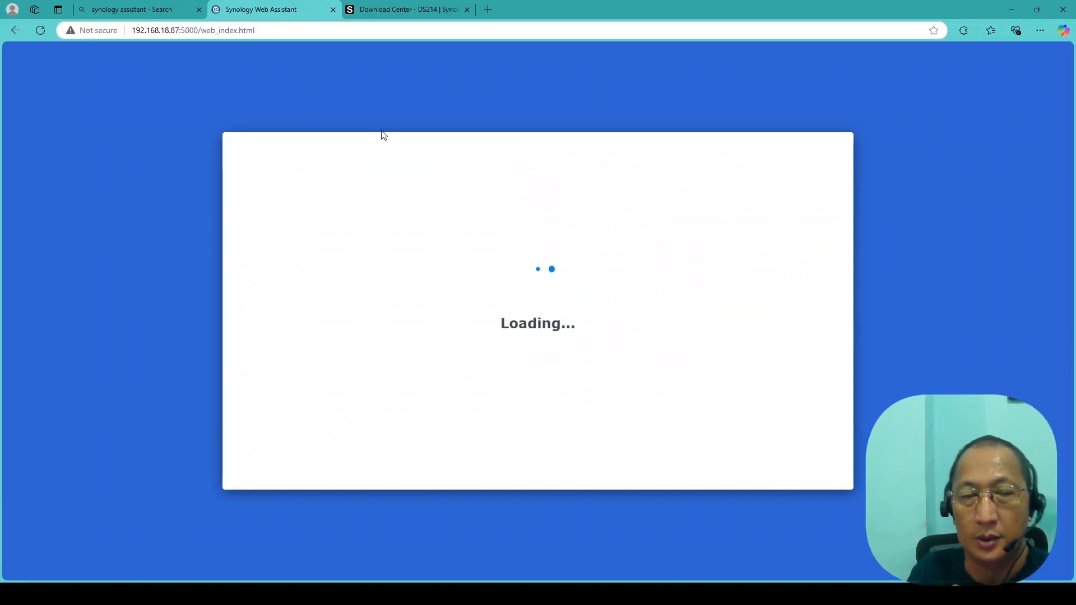
pyautogui.click(467, 9)
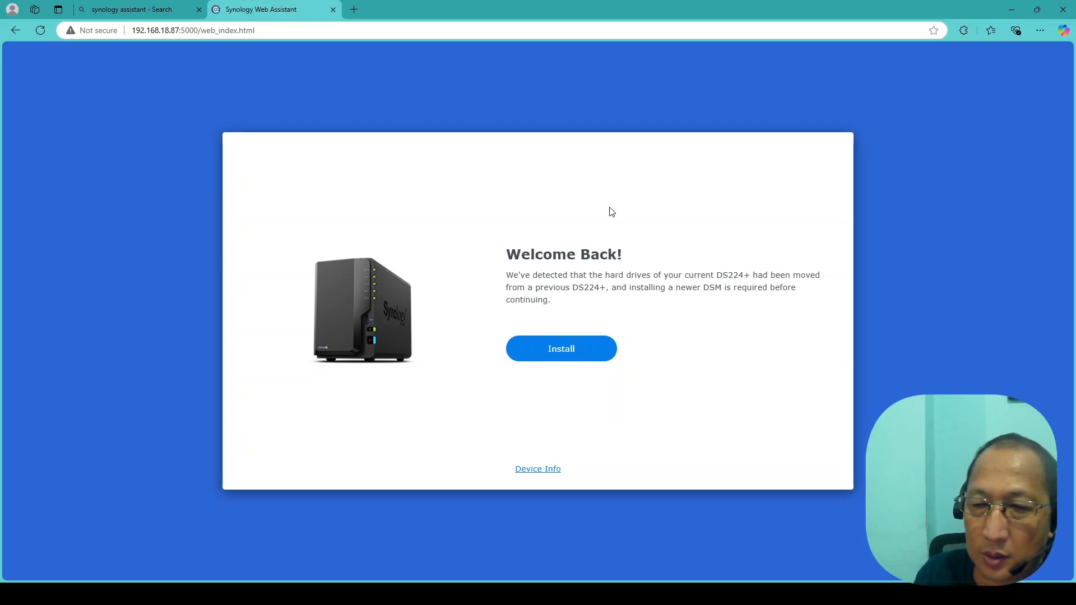
# Step: Start the DSM installation on the DS224+ and choose to reset system configurations while keeping the files only
pyautogui.click(550, 352)
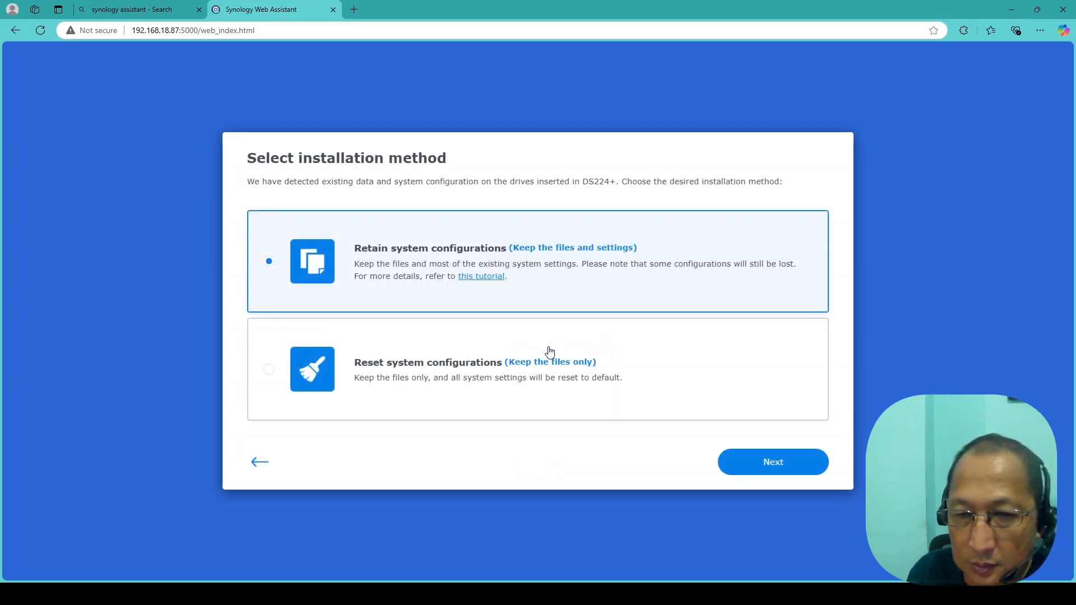
pyautogui.click(351, 354)
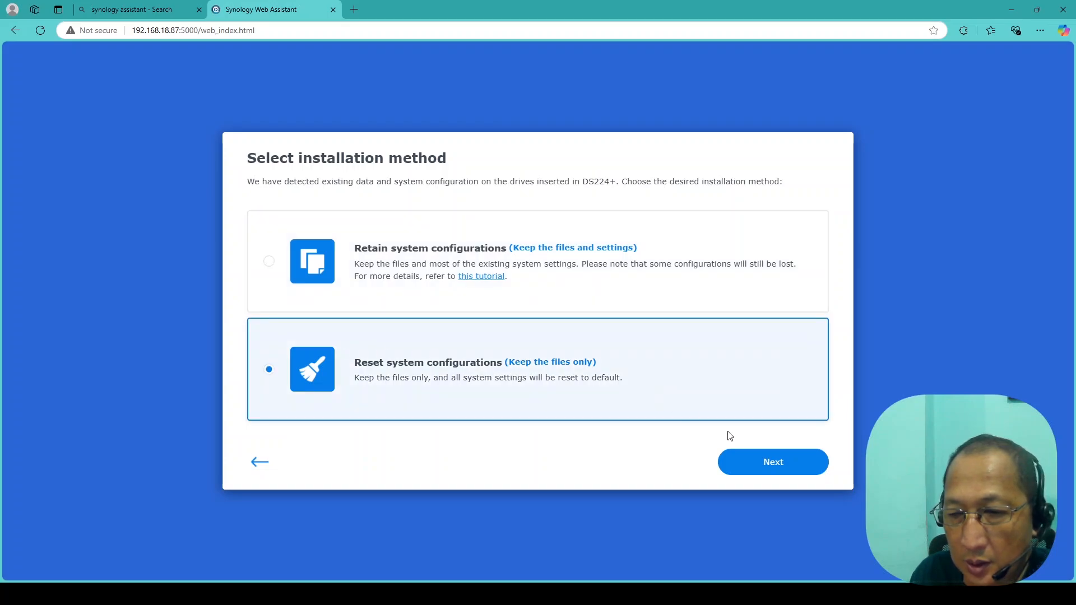
pyautogui.click(760, 470)
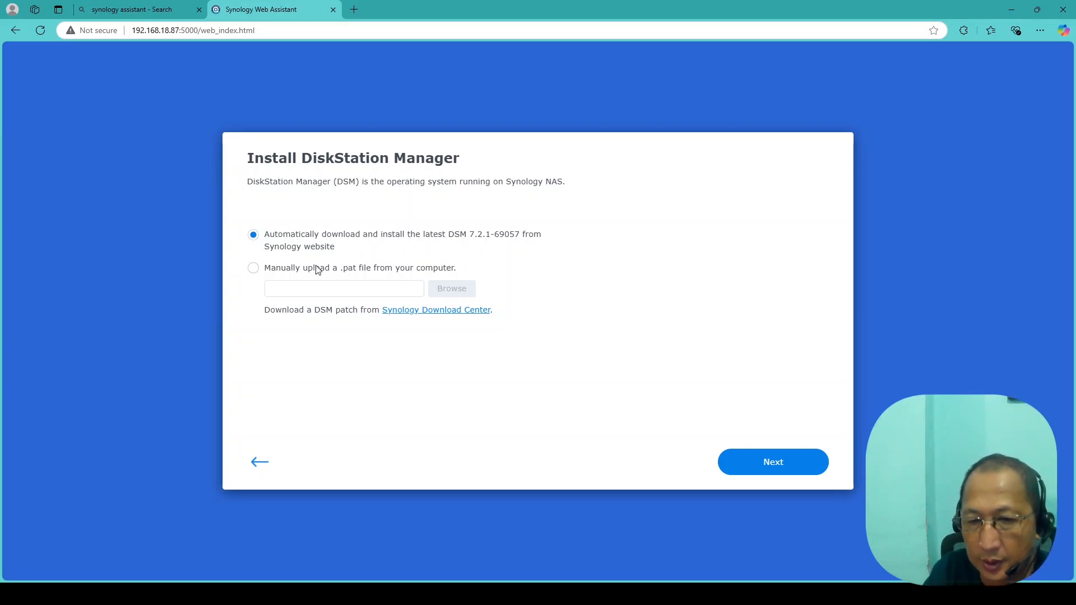
# Step: Open the Synology Download Center for the DS224+ and look through its packages, documents, Android apps and operating system downloads
pyautogui.click(410, 315)
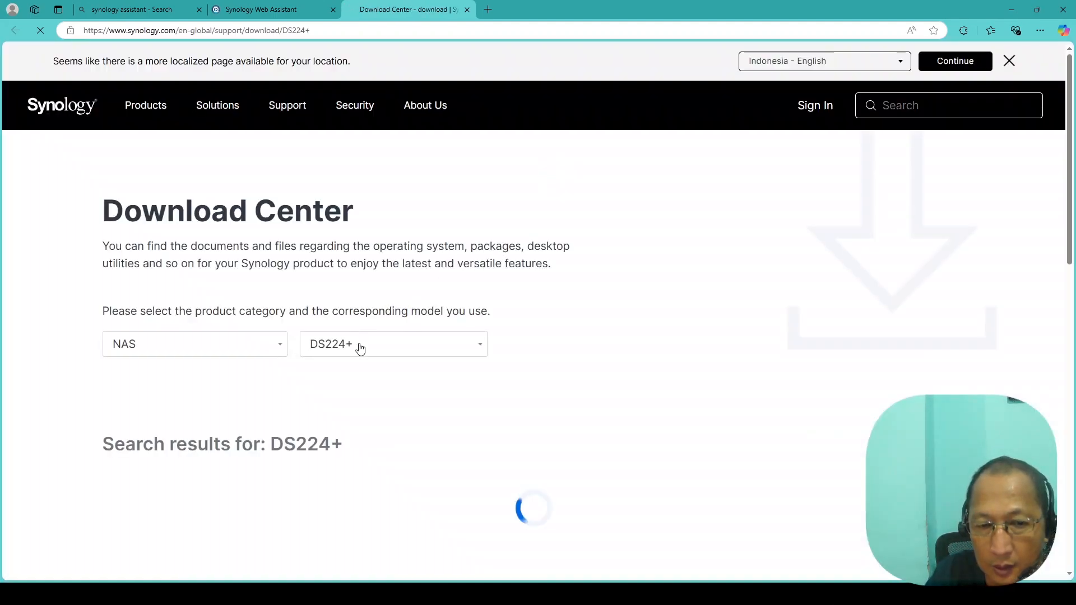
pyautogui.scroll(-2, 467, 382)
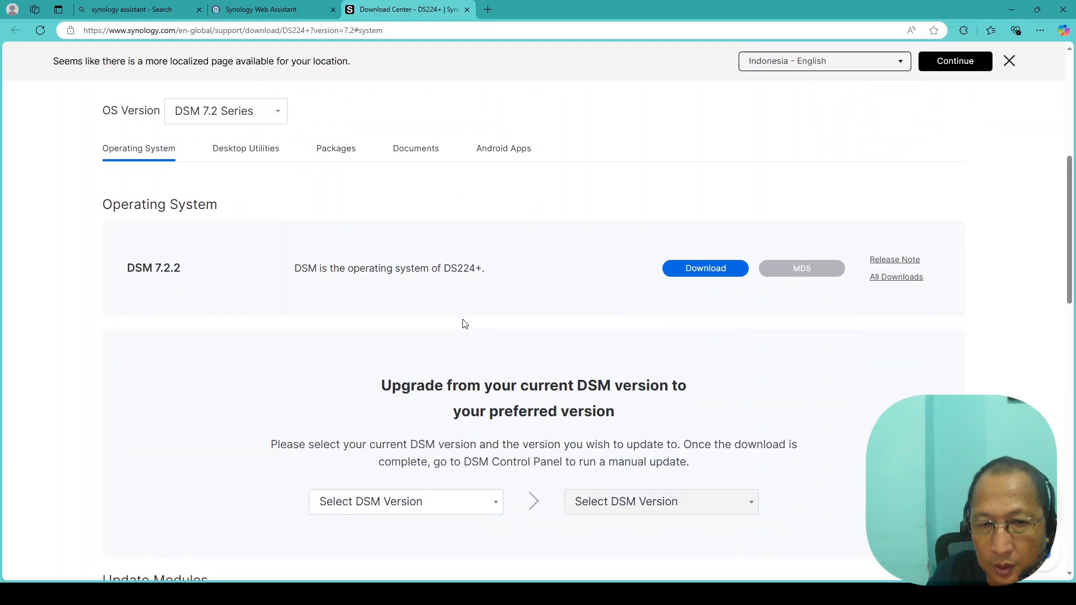
pyautogui.click(344, 152)
pyautogui.click(415, 151)
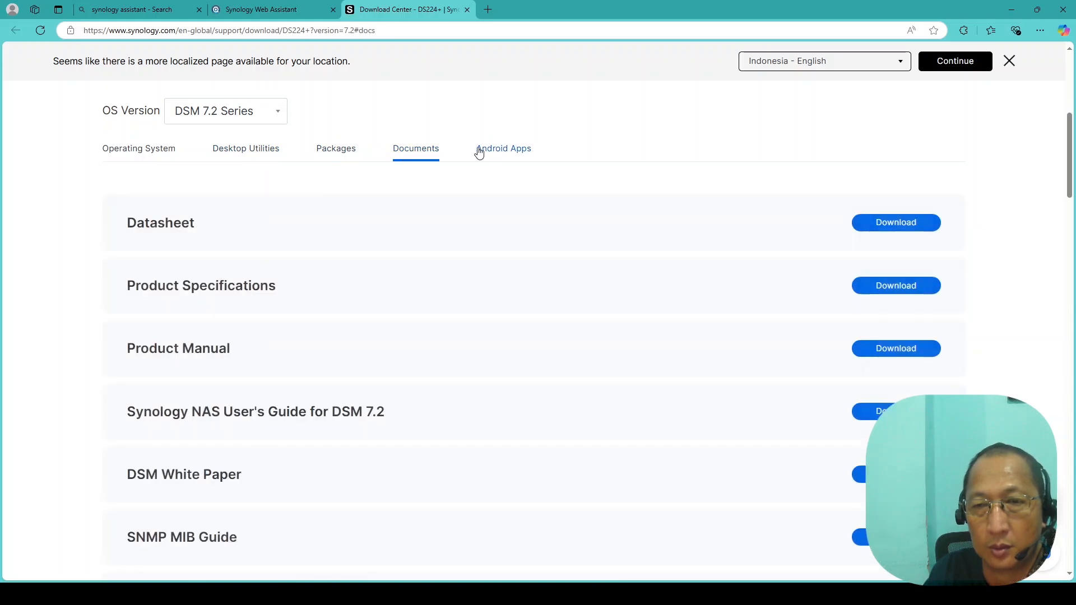
pyautogui.click(500, 153)
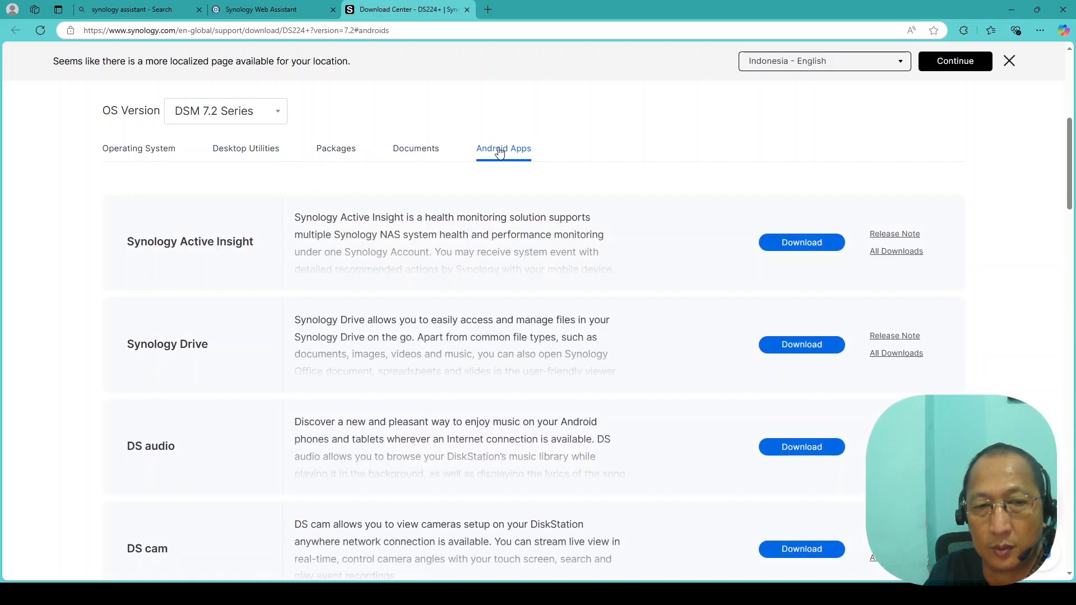
pyautogui.click(138, 156)
pyautogui.scroll(-3, 489, 300)
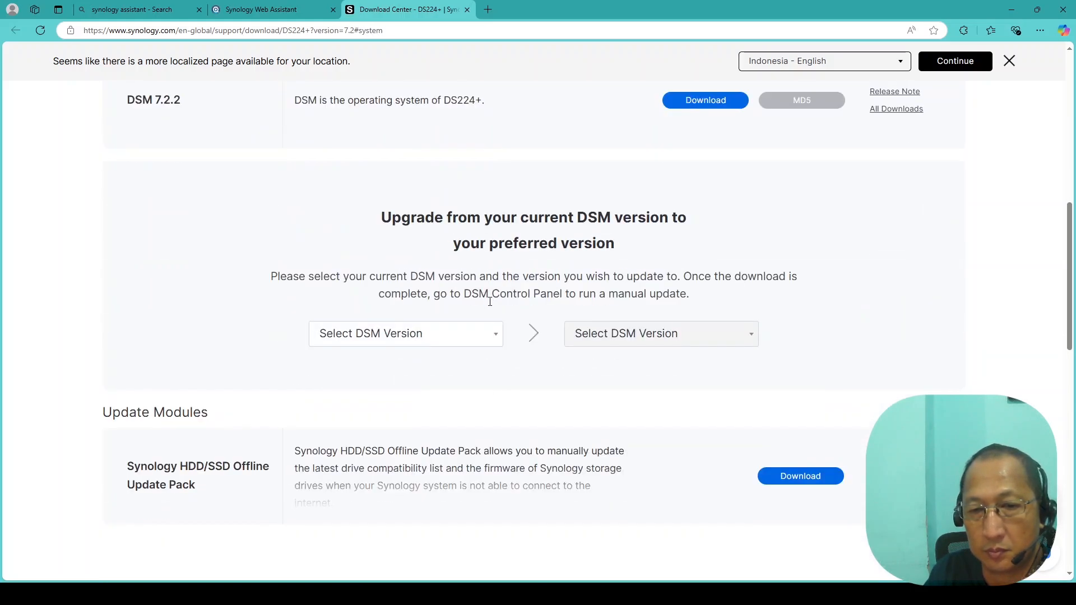
# Step: Examine the current DSM version choices offered in the upgrade section, leaving the version unselected
pyautogui.click(499, 338)
pyautogui.scroll(-2, 437, 366)
pyautogui.scroll(1, 507, 269)
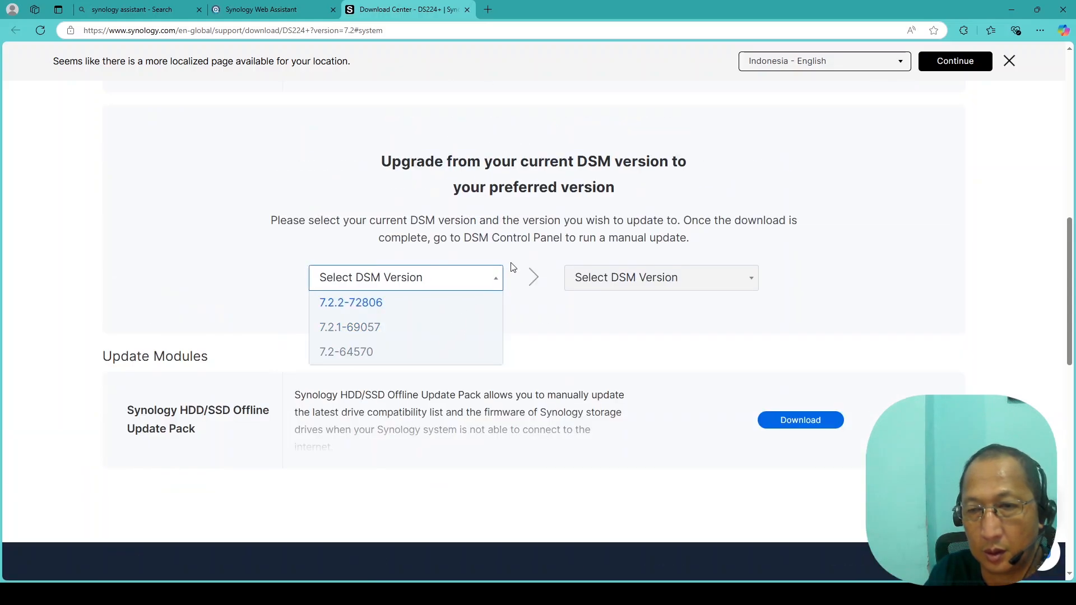
pyautogui.click(501, 282)
pyautogui.scroll(-3, 486, 313)
pyautogui.scroll(3, 488, 314)
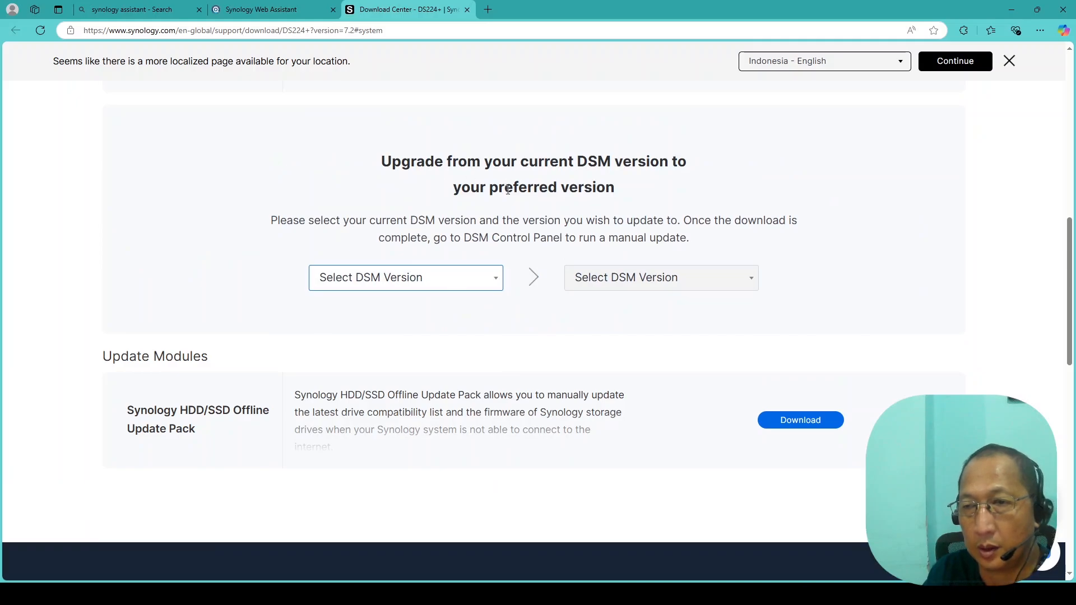
pyautogui.scroll(2, 510, 196)
pyautogui.scroll(2, 513, 202)
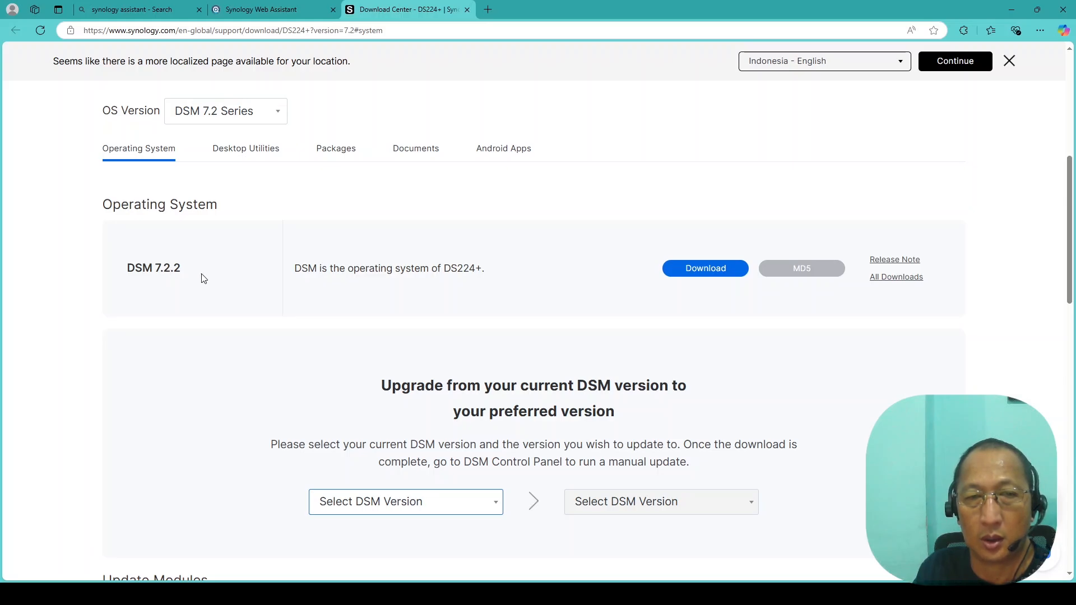
# Step: Check the OS version choices for the DS224+ and review the operating system and update module downloads
pyautogui.scroll(2, 205, 279)
pyautogui.click(240, 224)
pyautogui.click(240, 226)
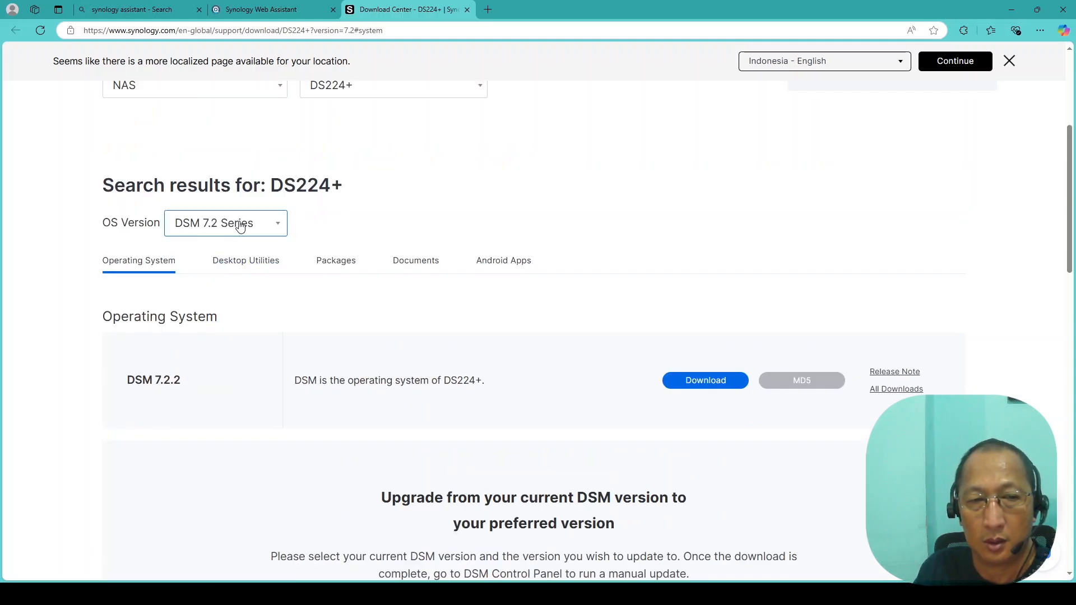
pyautogui.scroll(2, 338, 242)
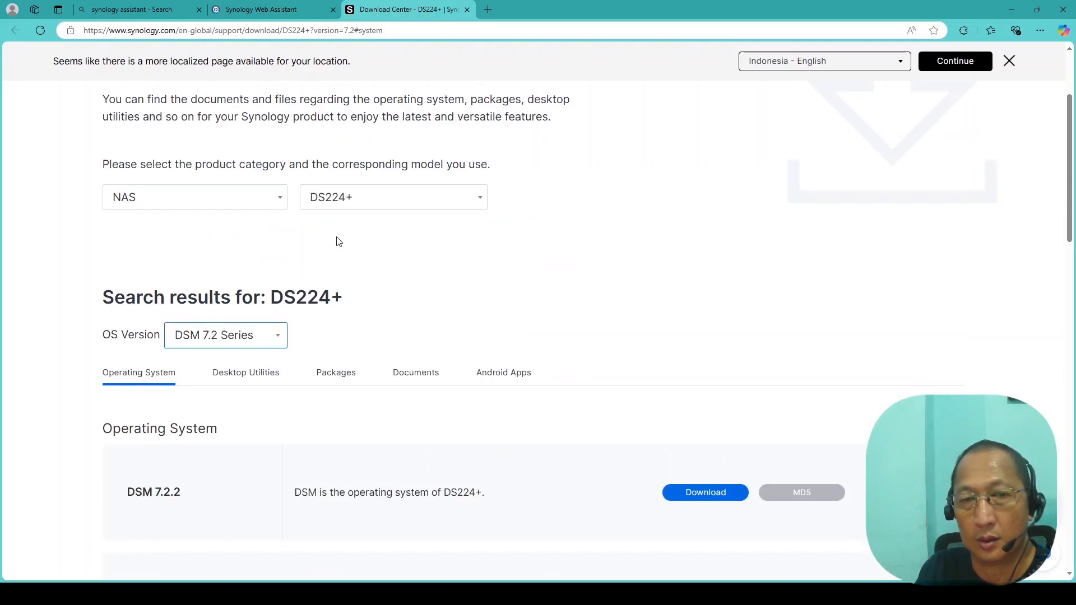
pyautogui.scroll(-8, 338, 241)
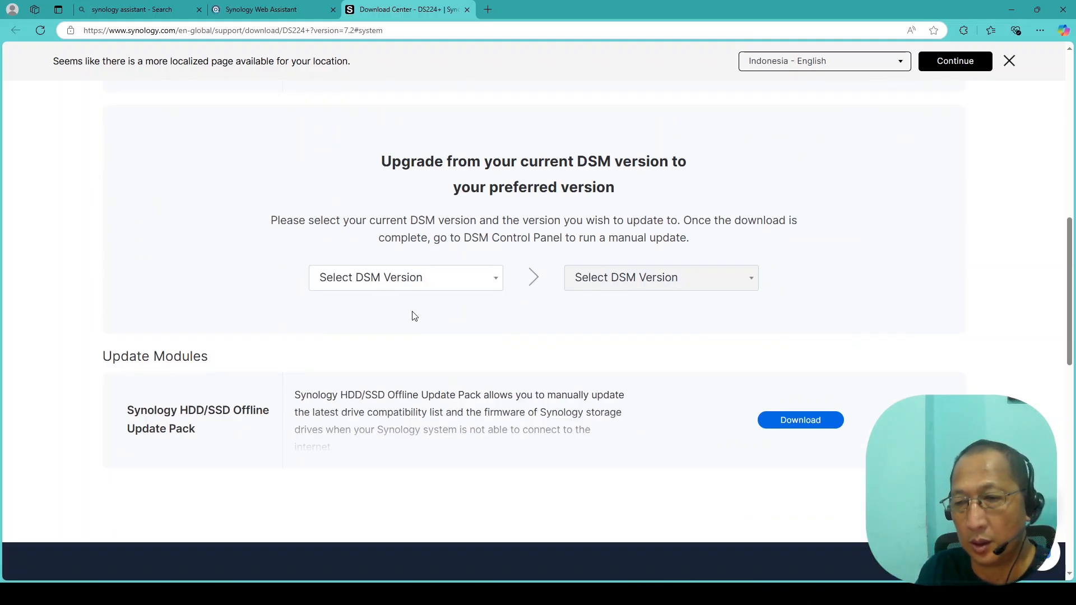
pyautogui.scroll(-4, 405, 325)
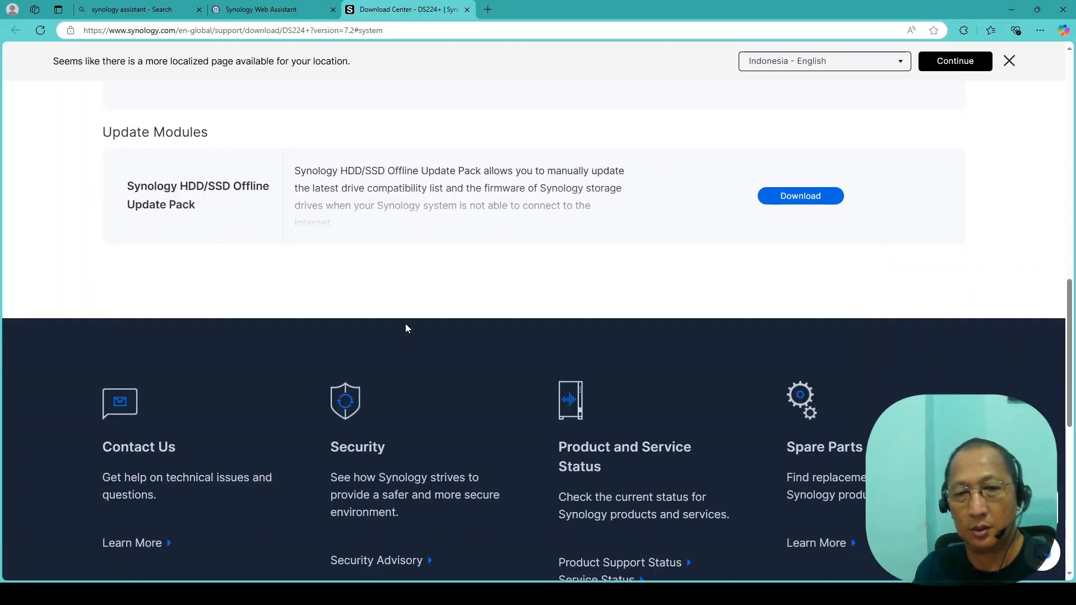
pyautogui.scroll(6, 406, 322)
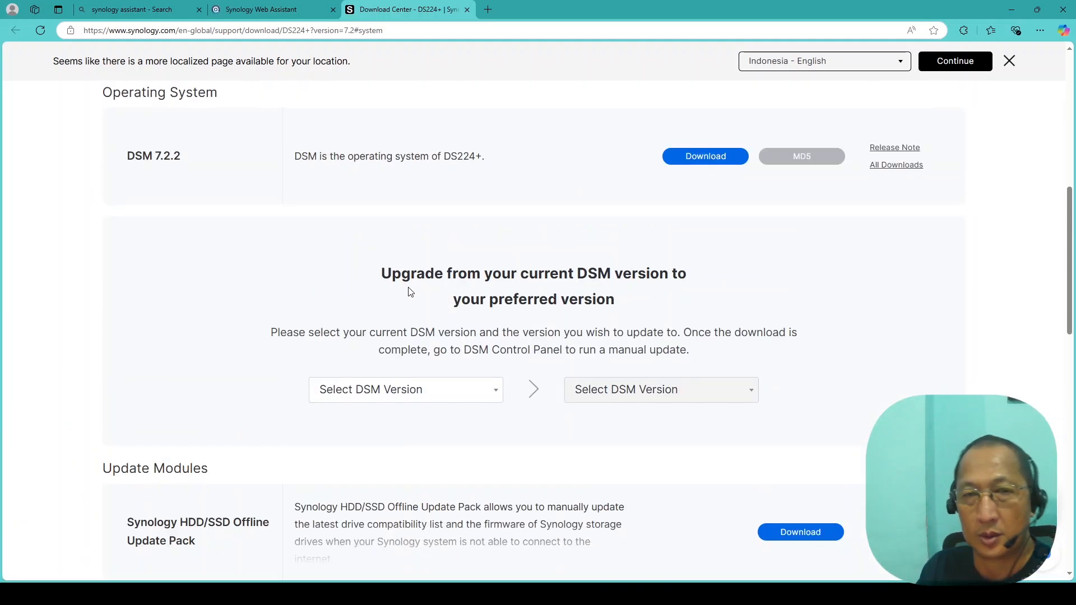
# Step: Return to Synology Web Assistant and install DSM 7.2.1-69057 with the automatic download from the Synology website
pyautogui.click(274, 11)
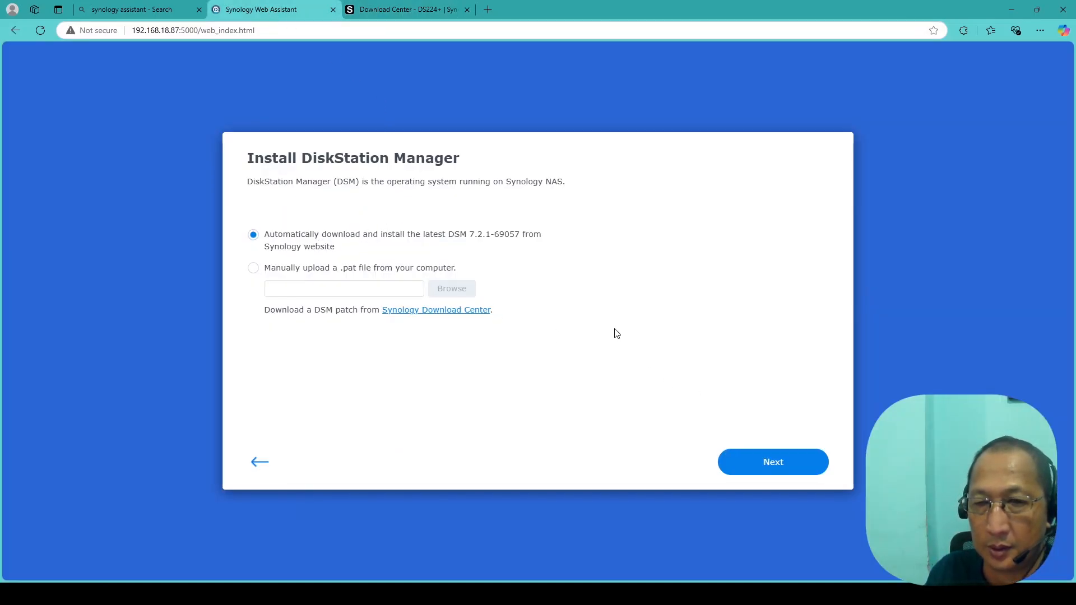
pyautogui.click(754, 470)
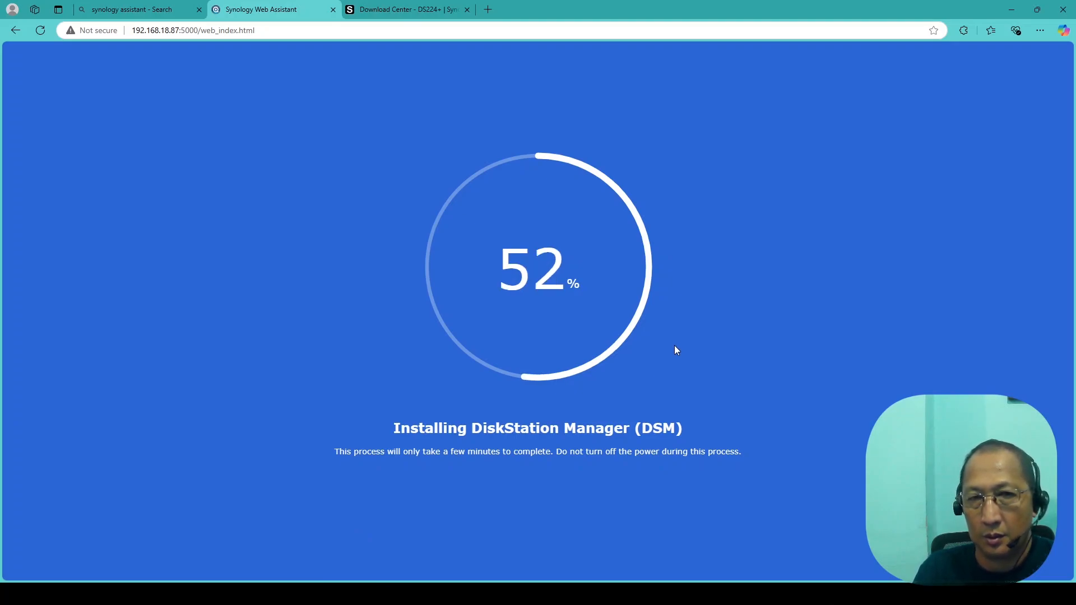
# Step: Close the Download Center page and start the DSM 7.2 setup on the freshly installed NAS
pyautogui.click(468, 9)
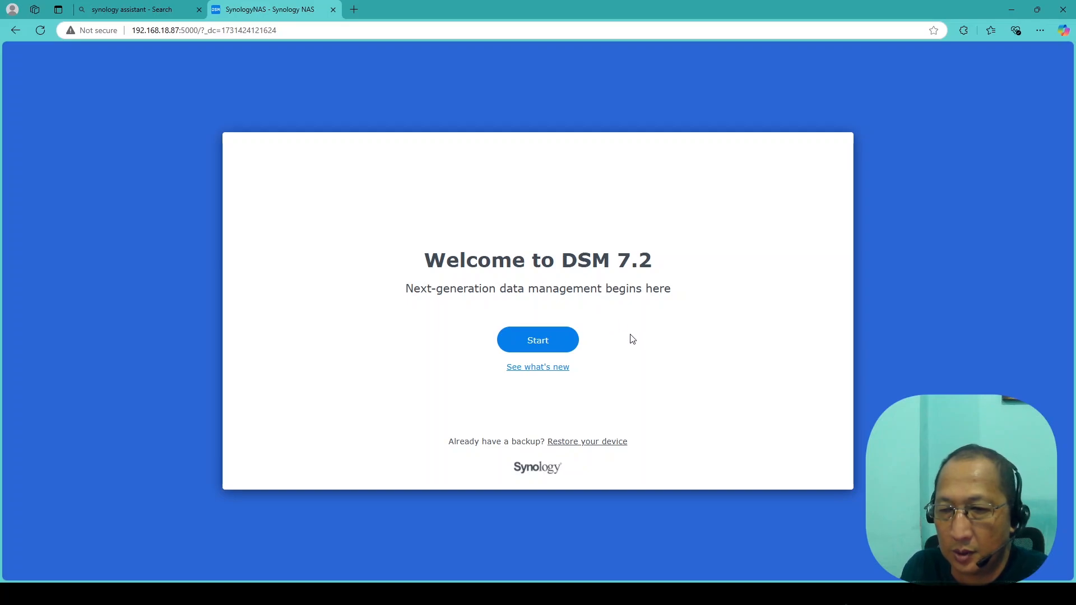
pyautogui.click(547, 348)
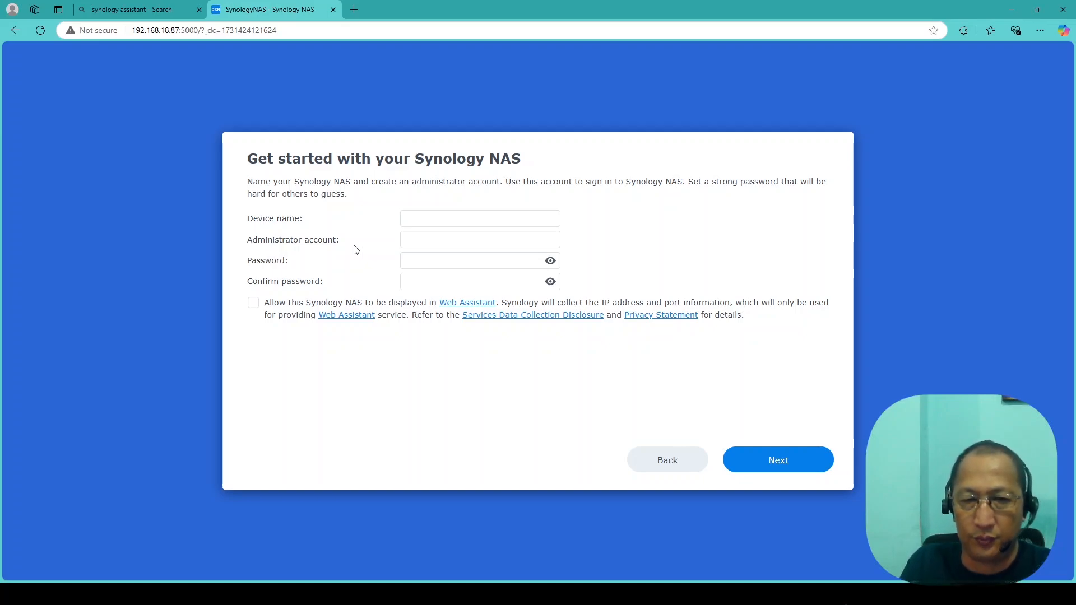
# Step: Set both the device name and the administrator account name of the NAS to LiDataDemo
pyautogui.click(416, 220)
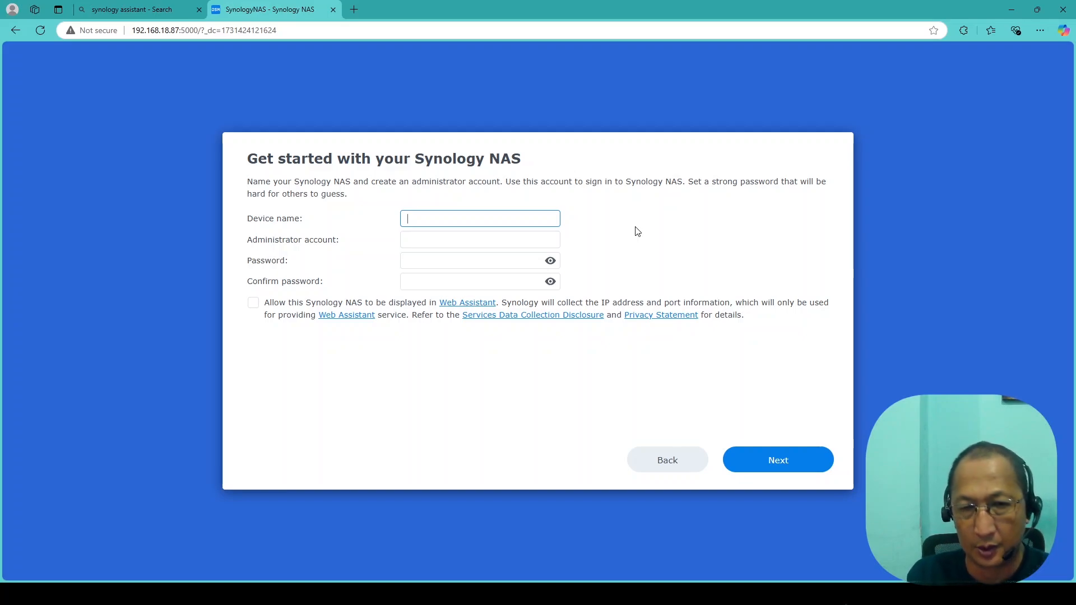
pyautogui.write('DAt')
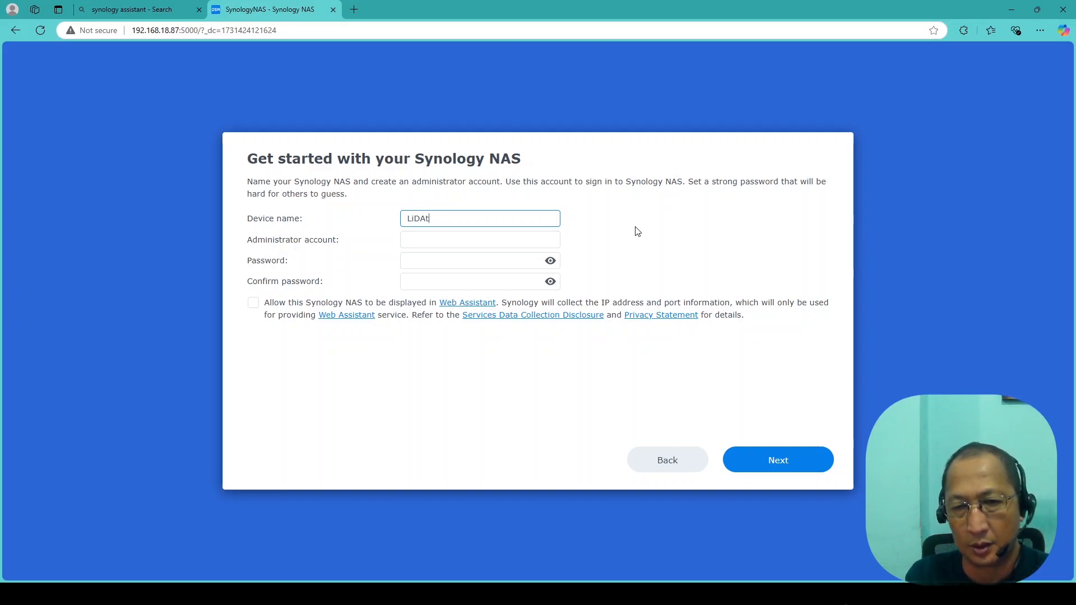
pyautogui.write('ta Demo')
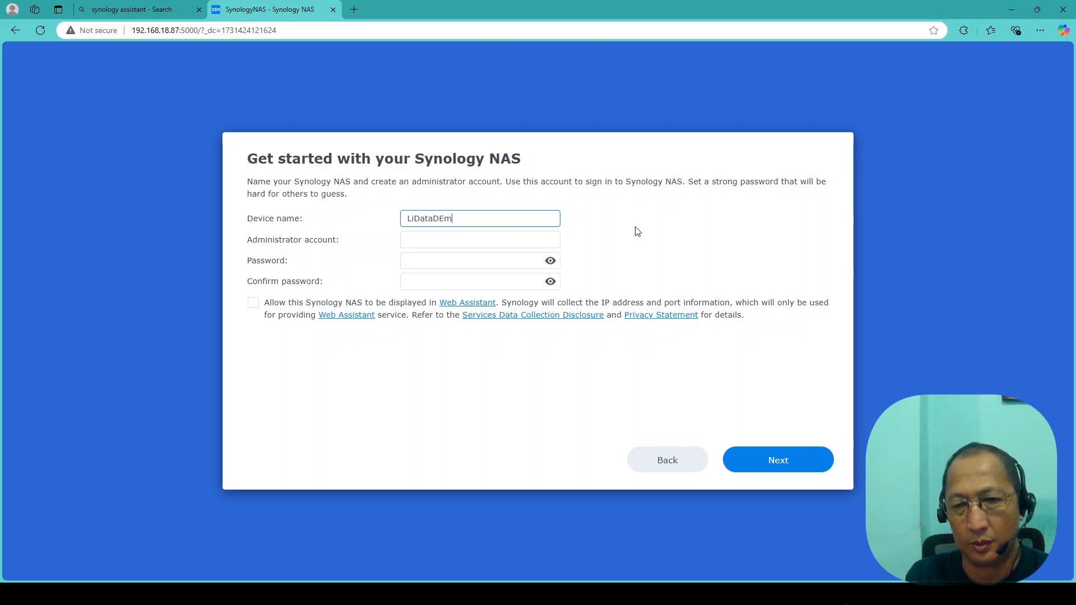
pyautogui.press('BackSpace')
pyautogui.press('BackSpace')
pyautogui.write('mo')
pyautogui.press('Tab')
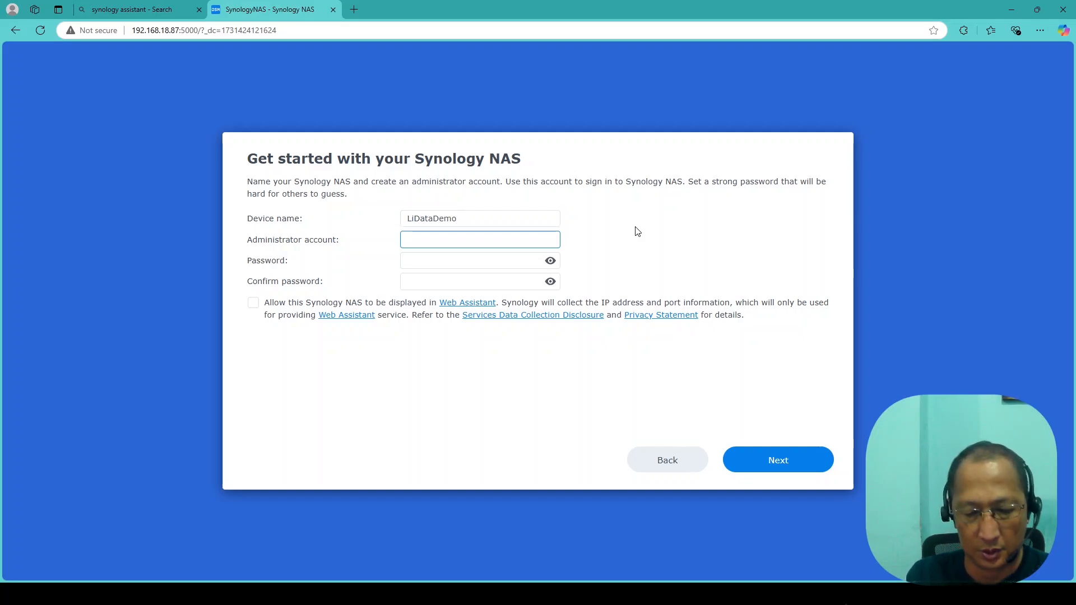
pyautogui.write('LiData')
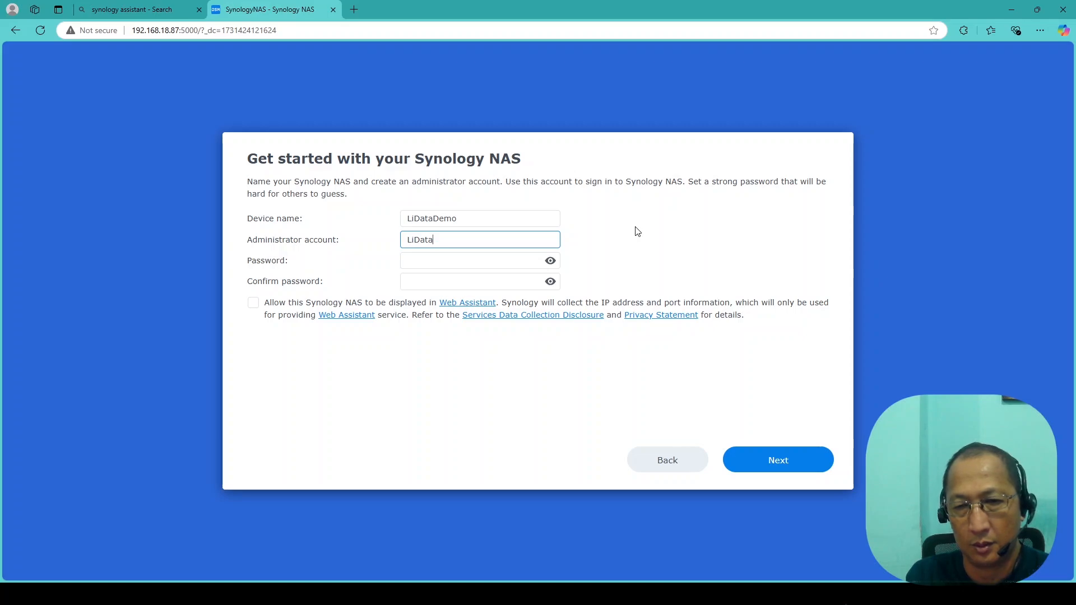
pyautogui.write('Demo')
pyautogui.press('Tab')
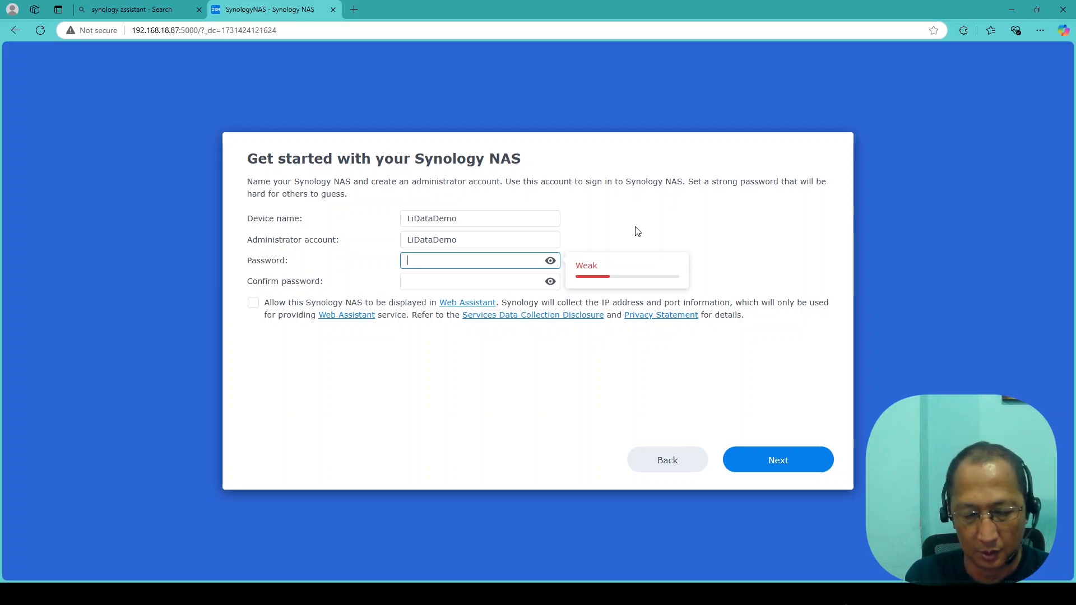
# Step: Enter and confirm the administrator account password, and submit the form with display in Web Assistant left disallowed
pyautogui.write('••••••••••')
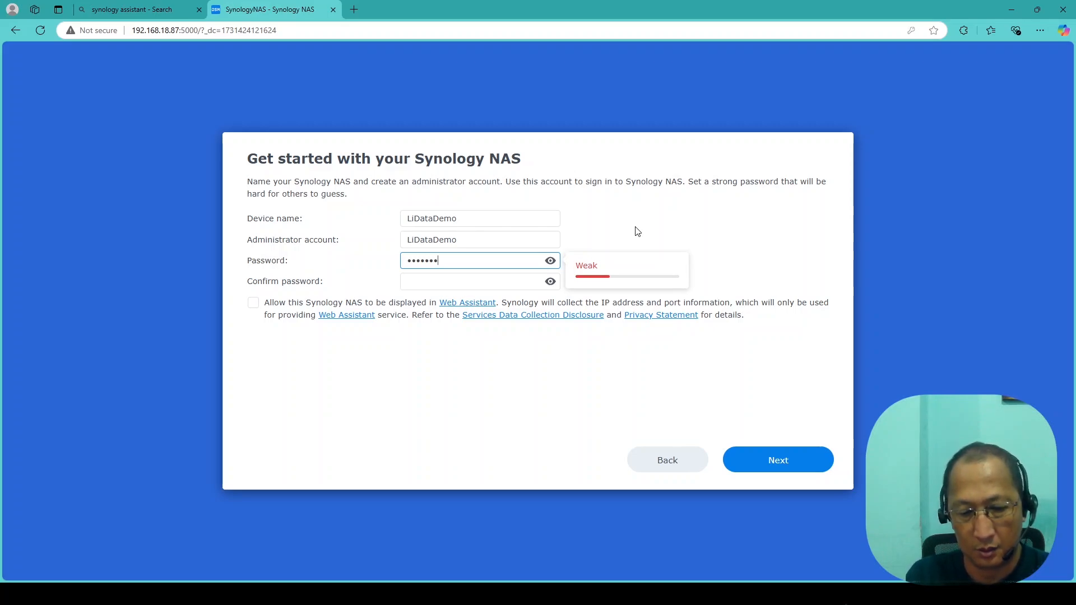
pyautogui.press('Tab')
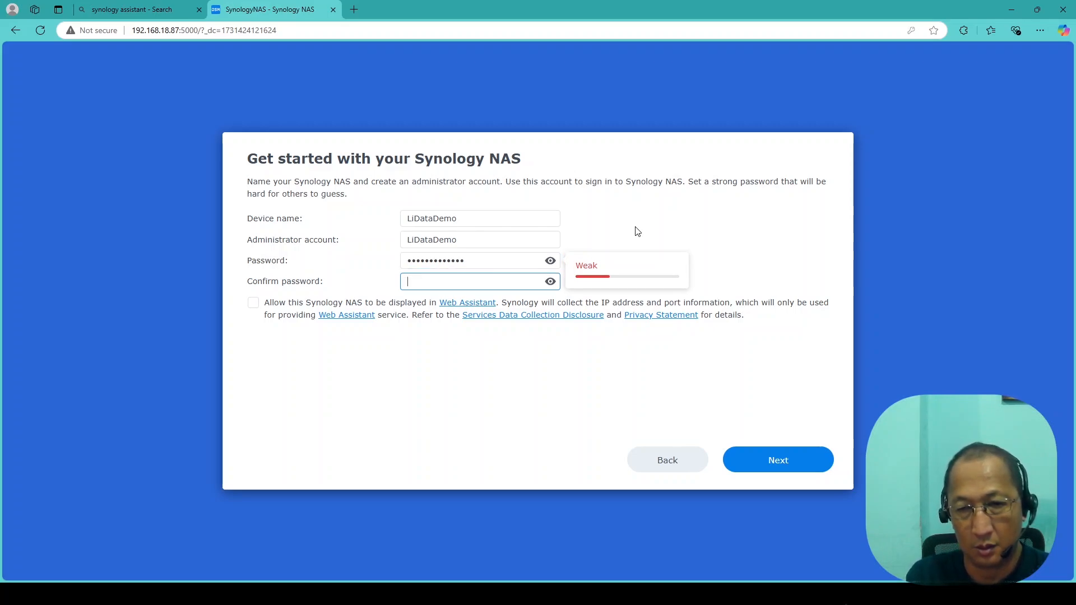
pyautogui.write('••••••••••')
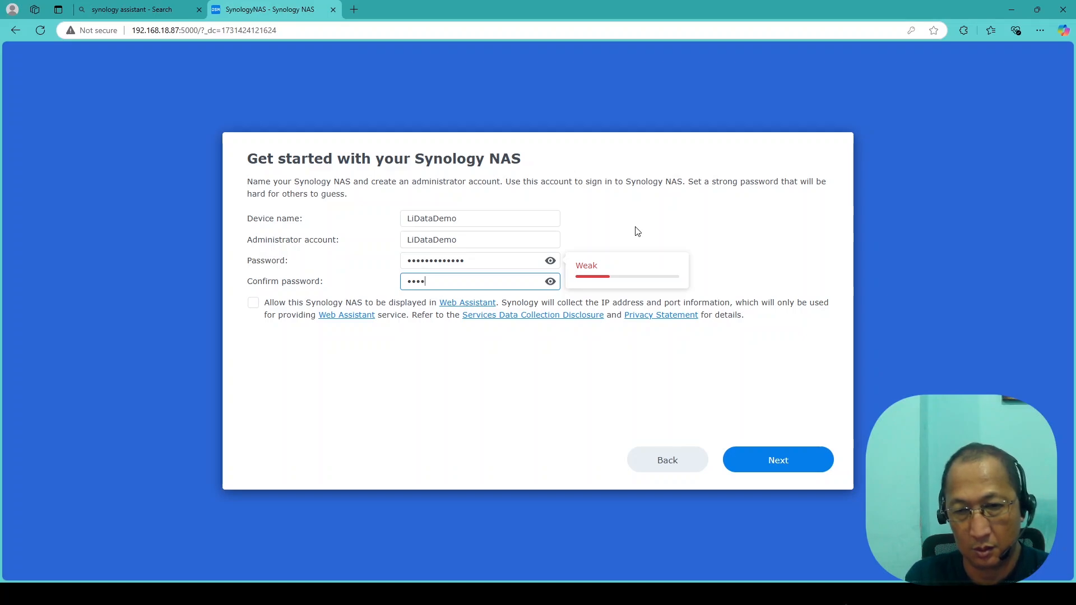
pyautogui.write('•••')
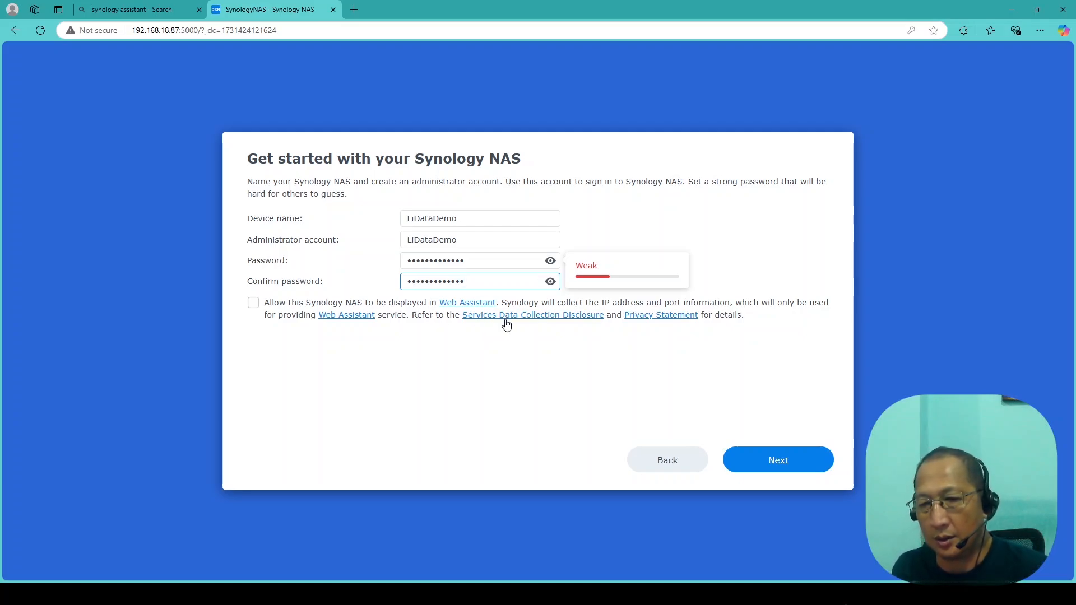
pyautogui.click(784, 468)
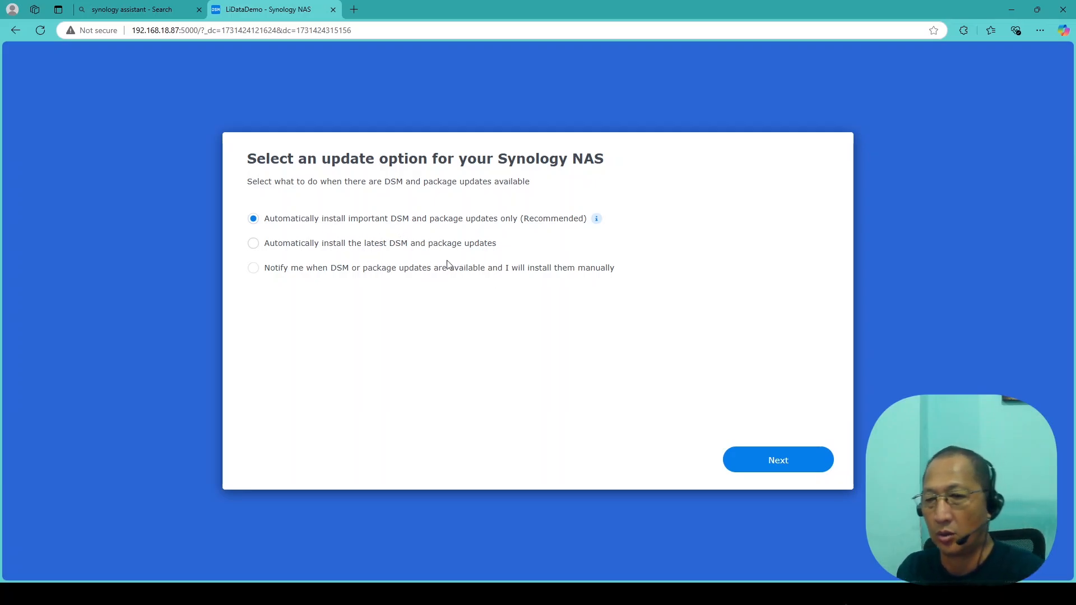
# Step: Accept automatic installation of important updates only, and complete the setup without a Synology Account or device analytics
pyautogui.click(787, 460)
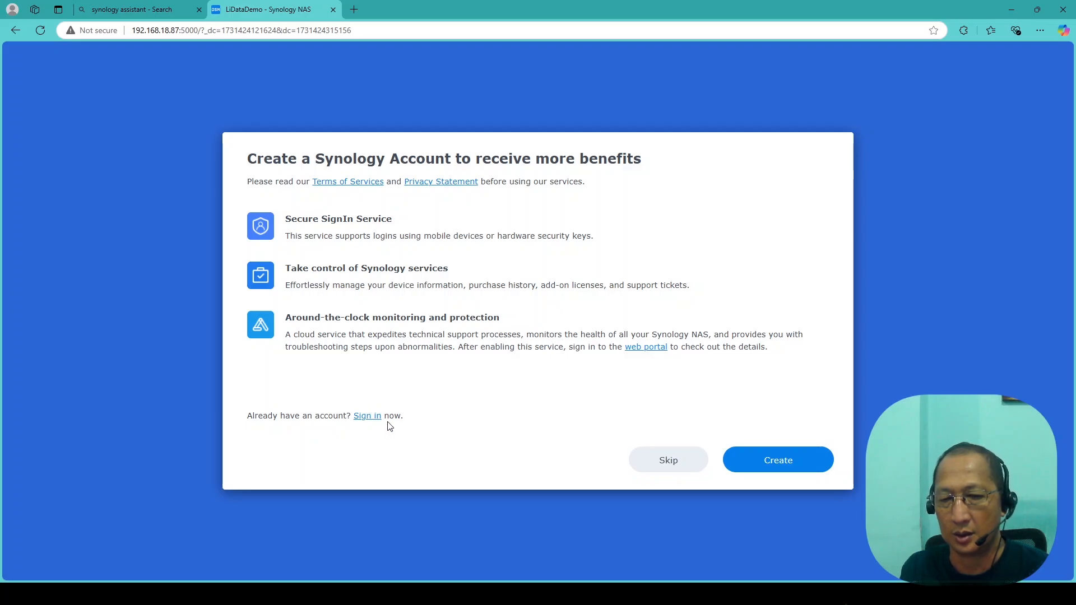
pyautogui.click(677, 459)
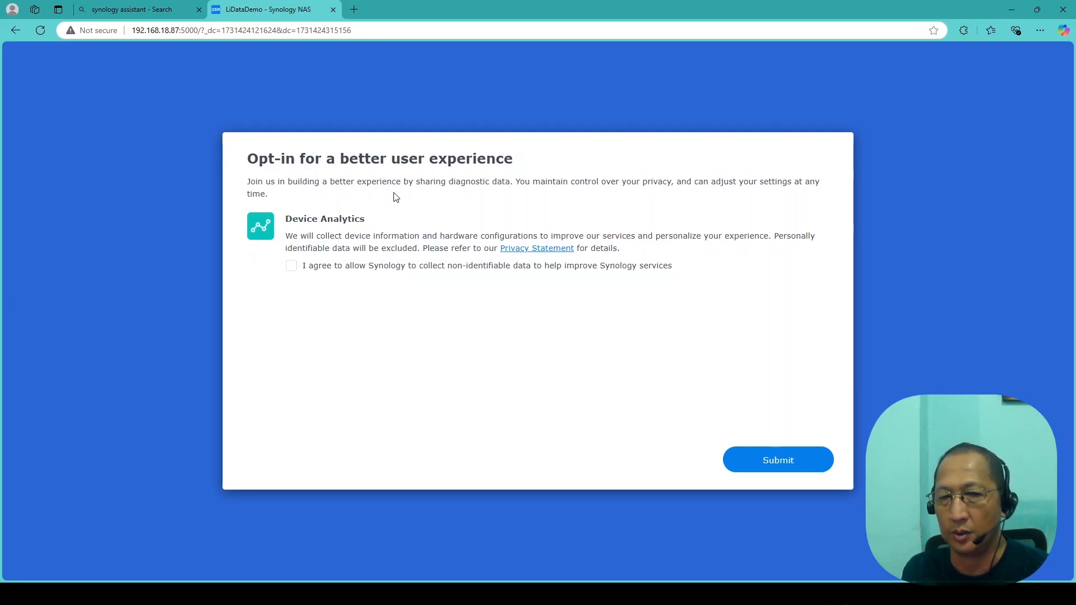
pyautogui.click(778, 462)
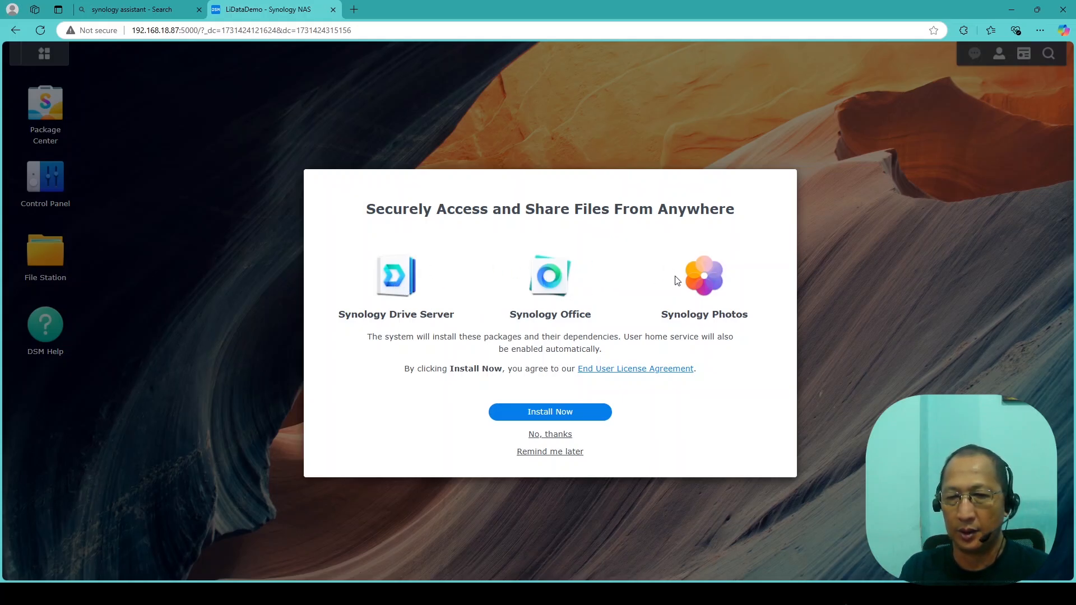
# Step: Install Synology Drive Server, Synology Office and Synology Photos, and decline both 2-Factor Authentication and Adaptive MFA for the account
pyautogui.click(556, 414)
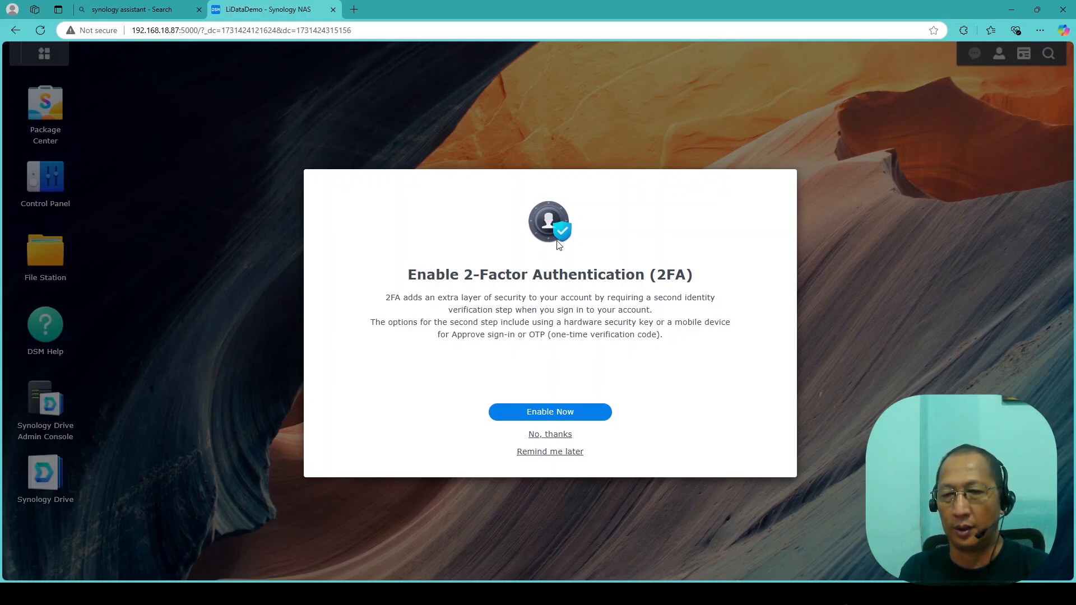
pyautogui.click(550, 434)
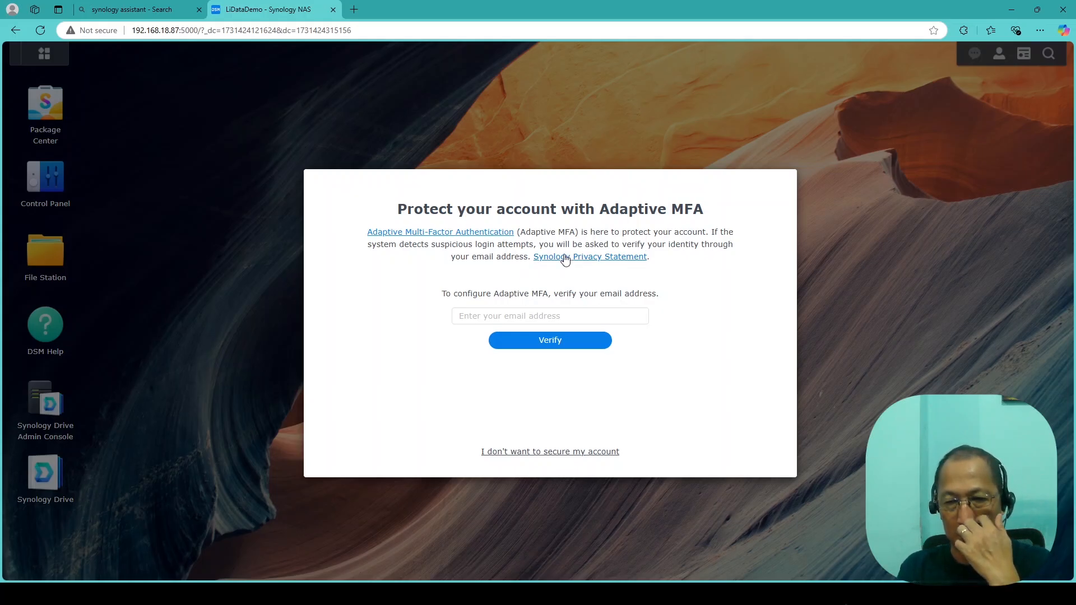
pyautogui.click(543, 458)
pyautogui.click(640, 353)
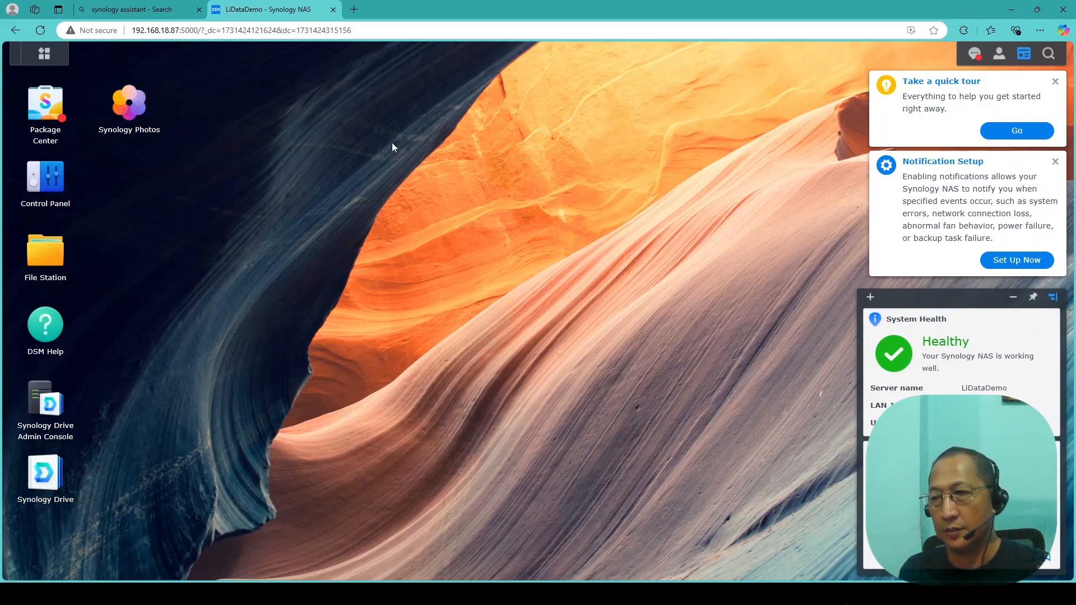
# Step: Dismiss the quick tour, and open the notification email settings for a brief look before closing them
pyautogui.click(1056, 82)
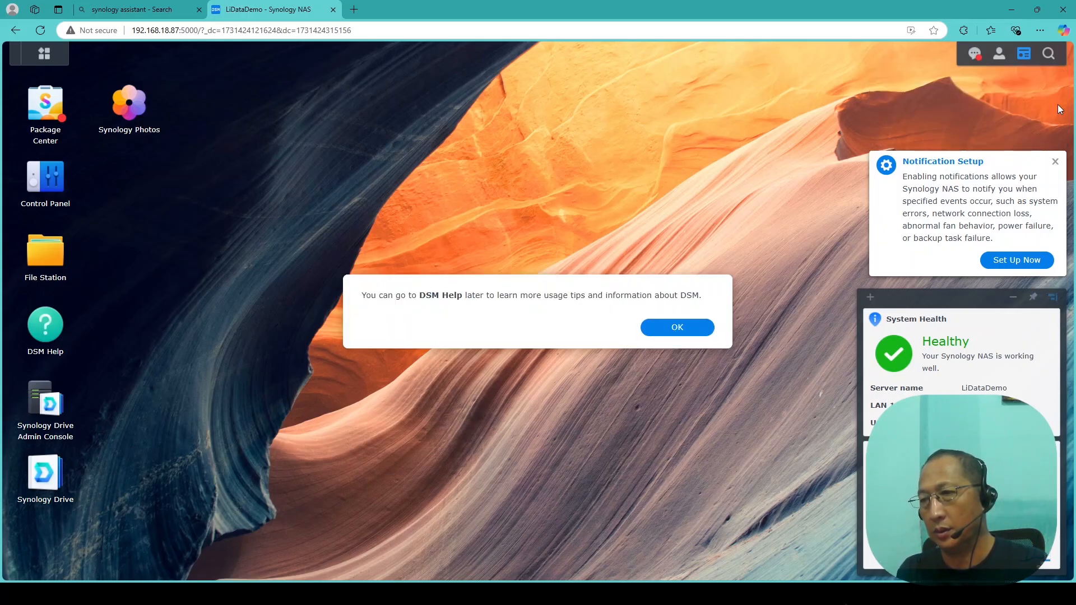
pyautogui.click(687, 335)
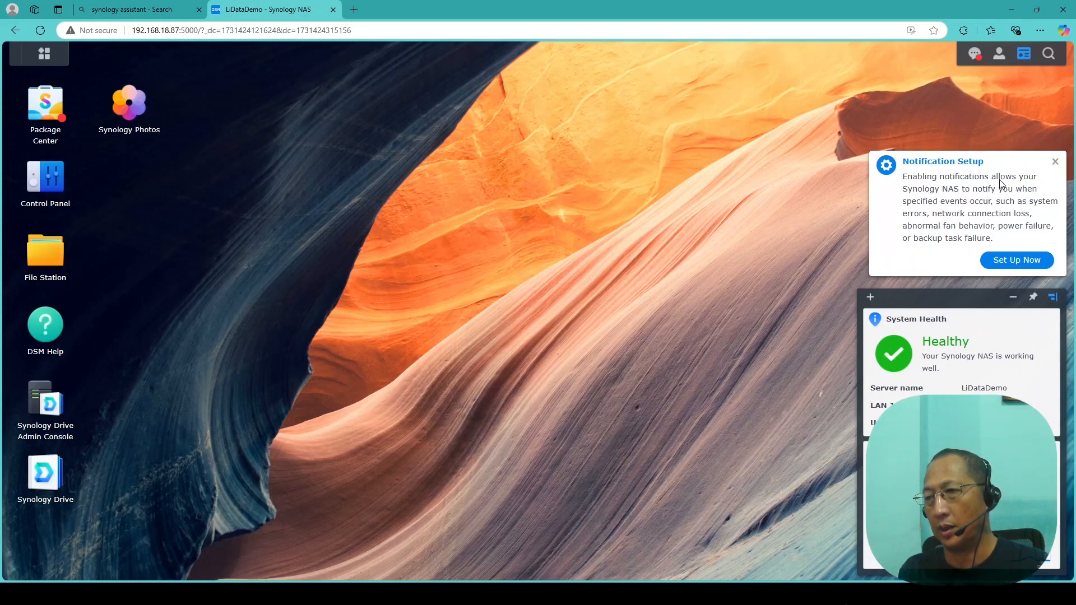
pyautogui.click(1010, 262)
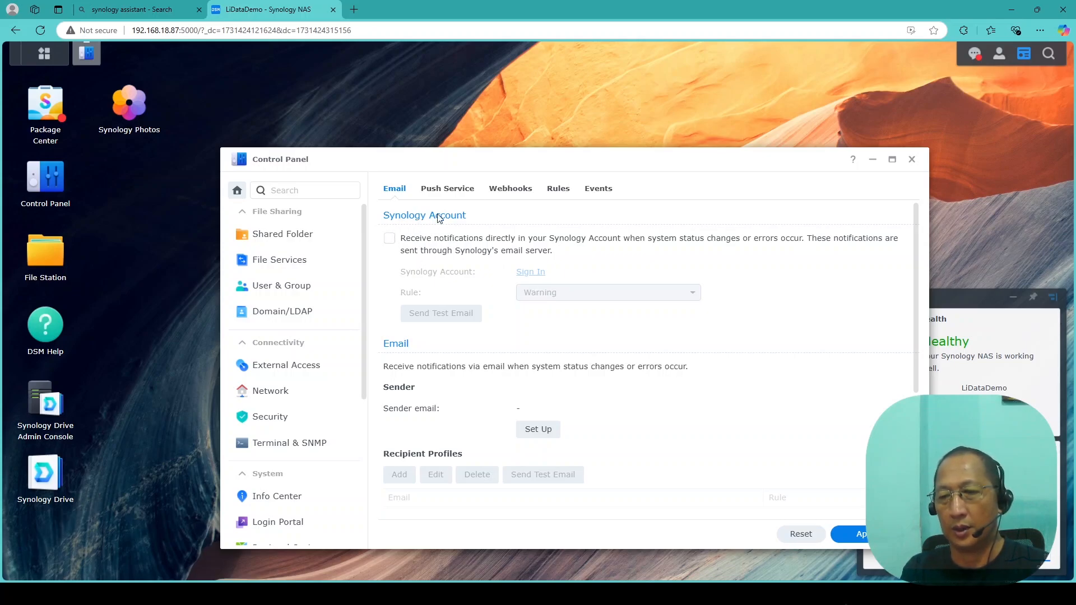
pyautogui.click(912, 159)
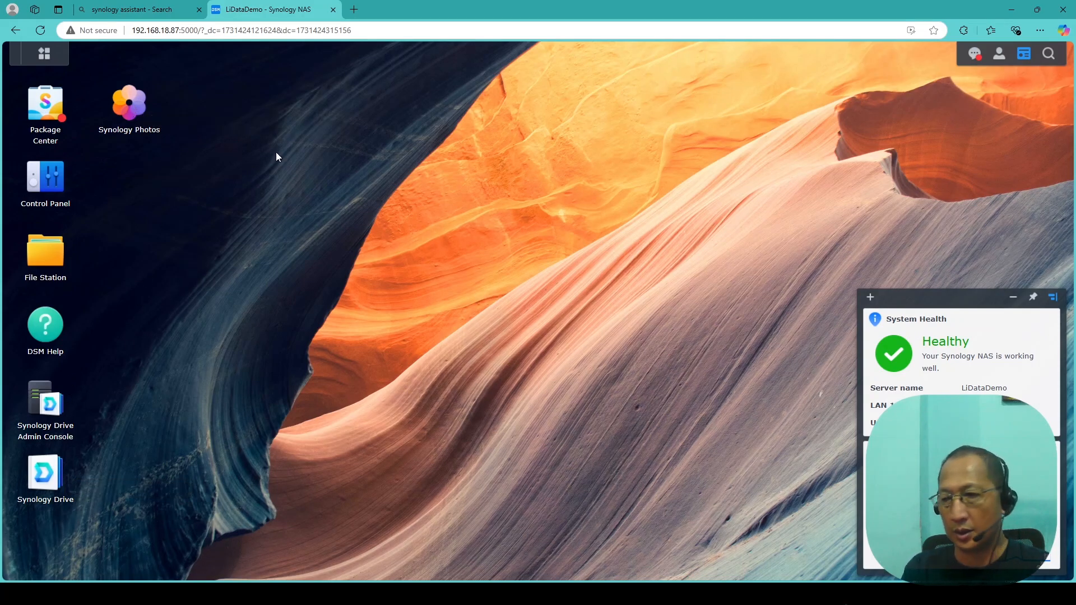
pyautogui.click(40, 53)
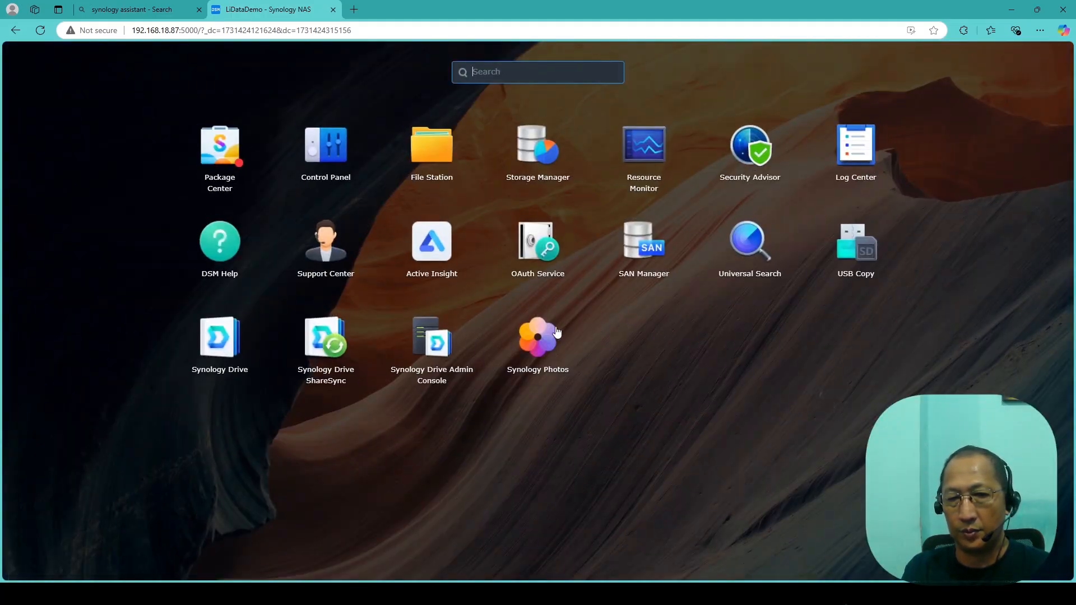
pyautogui.click(218, 152)
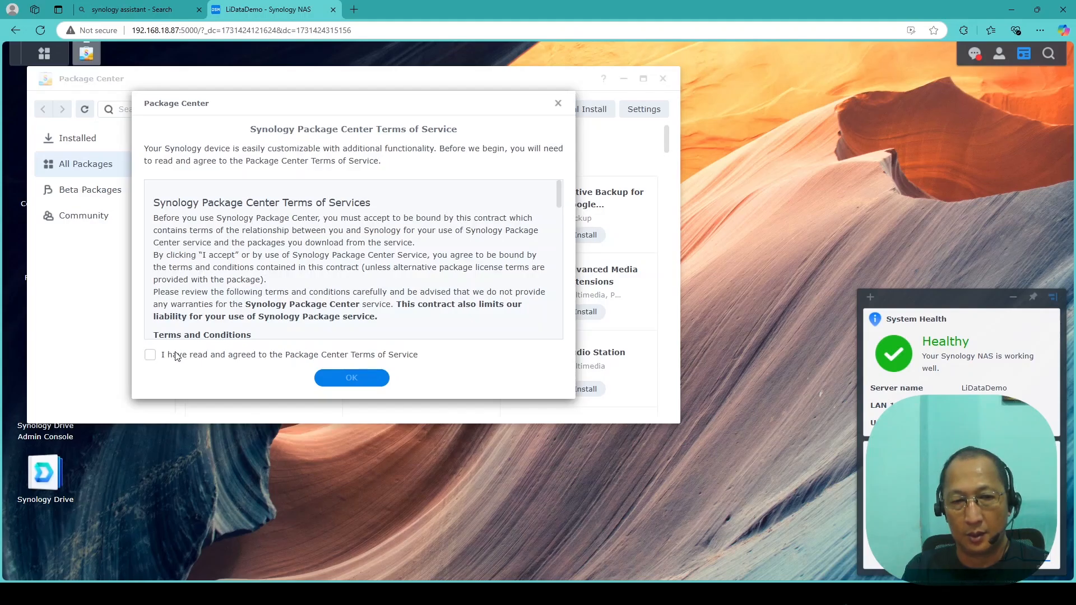
pyautogui.click(558, 104)
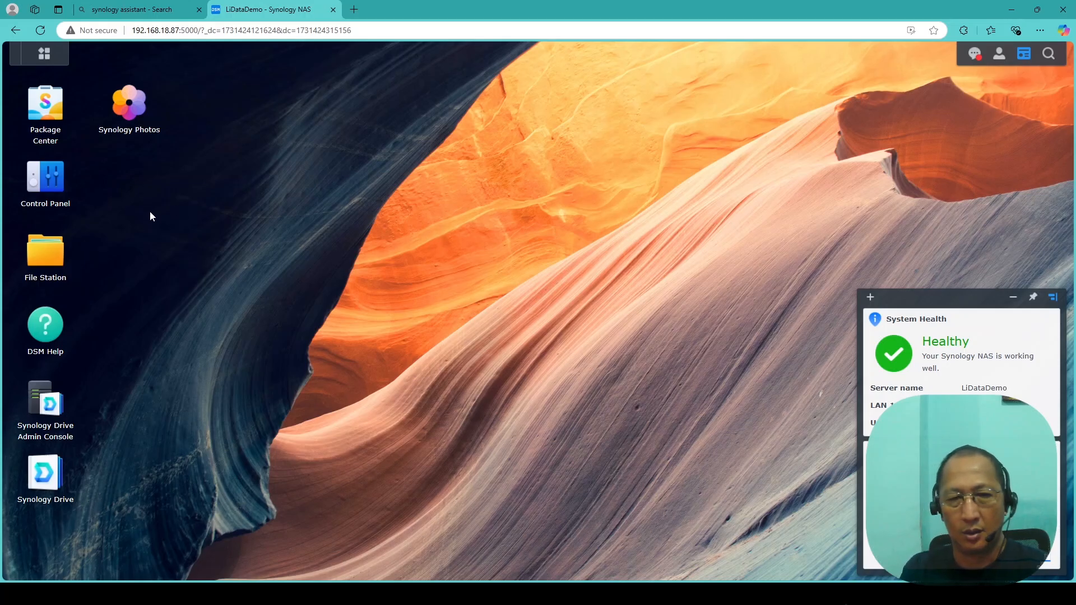
# Step: Open Package Center, agree to its Terms of Service and look through the list of all packages
pyautogui.click(50, 104)
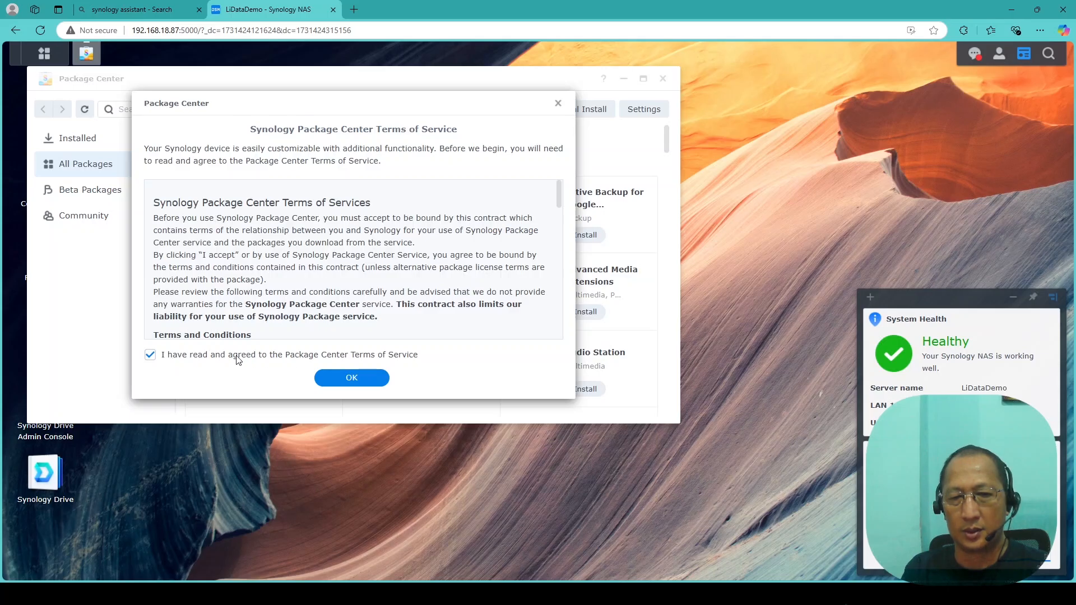
pyautogui.click(352, 377)
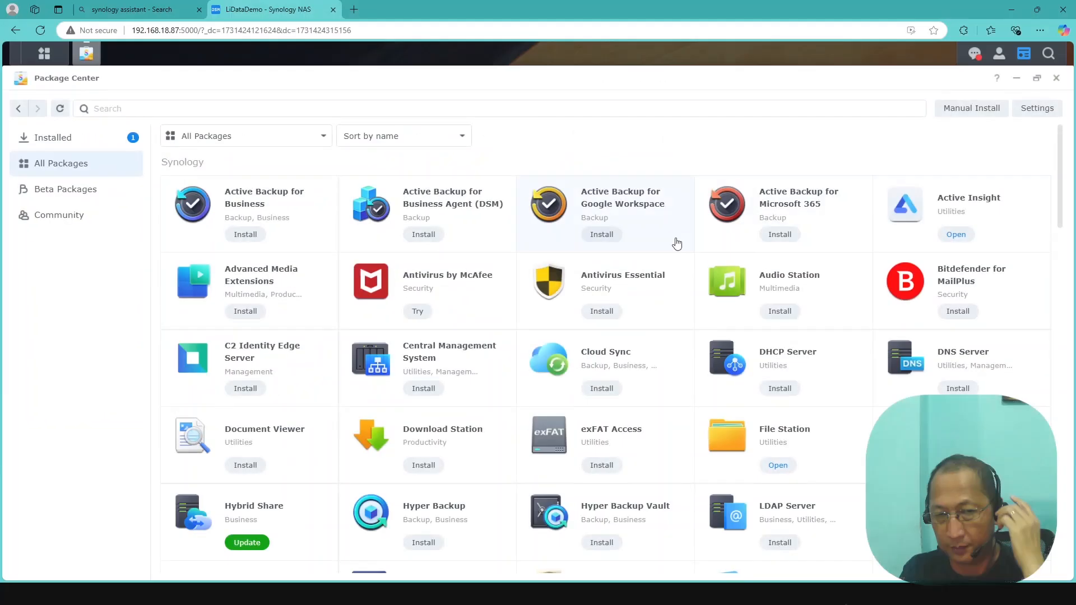
pyautogui.scroll(-5, 564, 278)
pyautogui.scroll(-3, 611, 291)
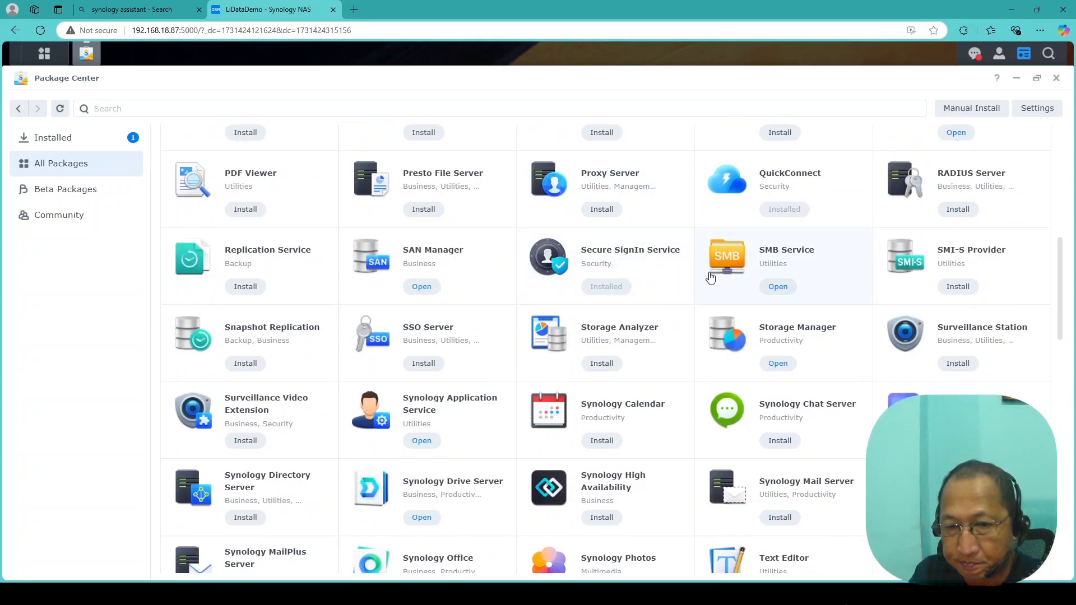
pyautogui.scroll(-3, 678, 278)
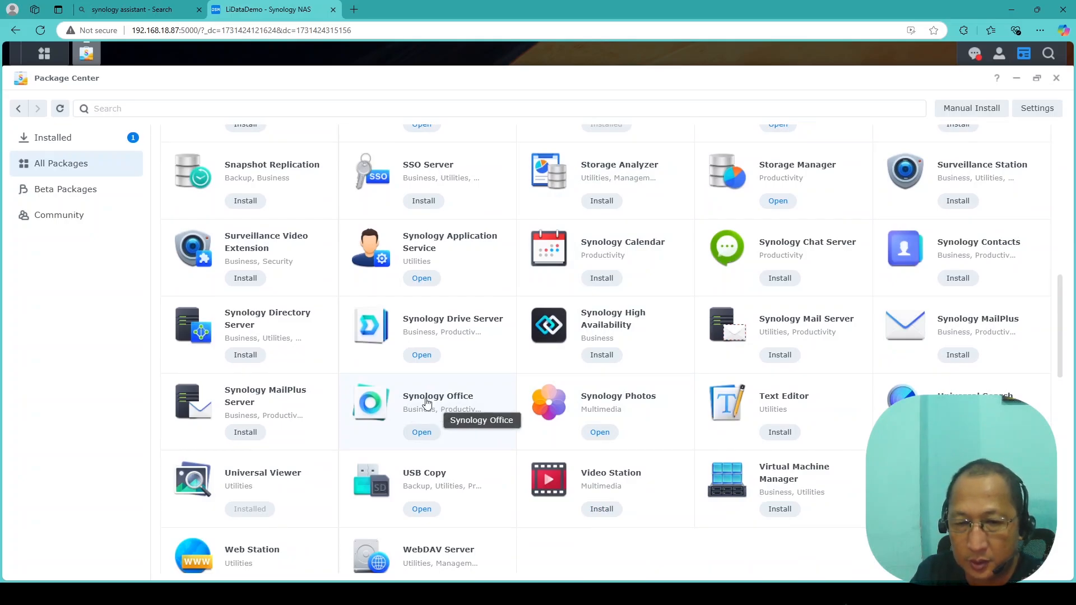
# Step: Update the installed Hybrid Share package to version 1.4.2-1728, applying the proposed settings
pyautogui.click(45, 137)
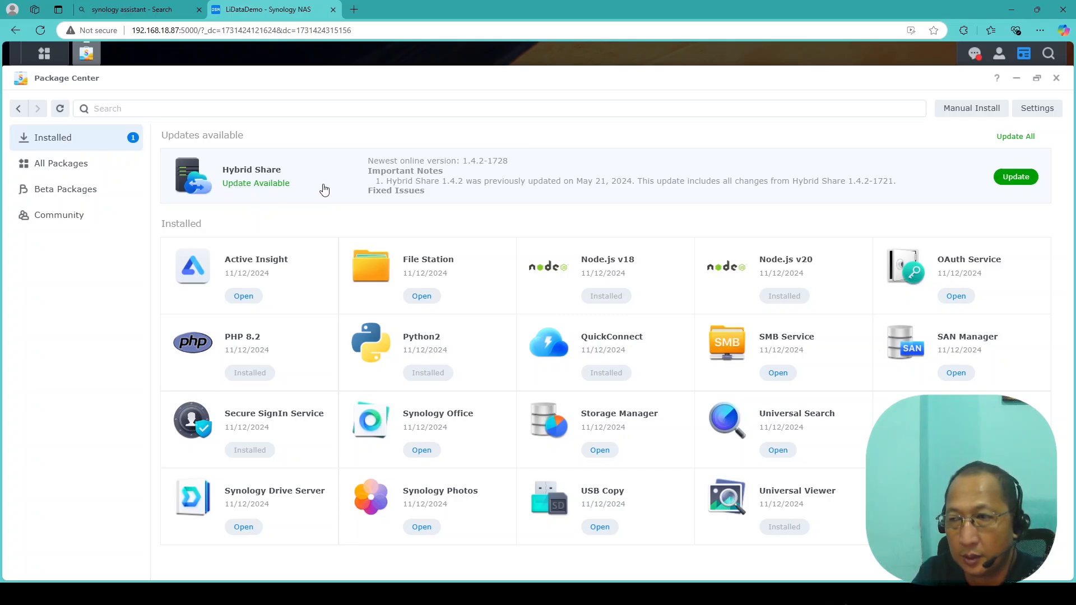
pyautogui.click(1017, 178)
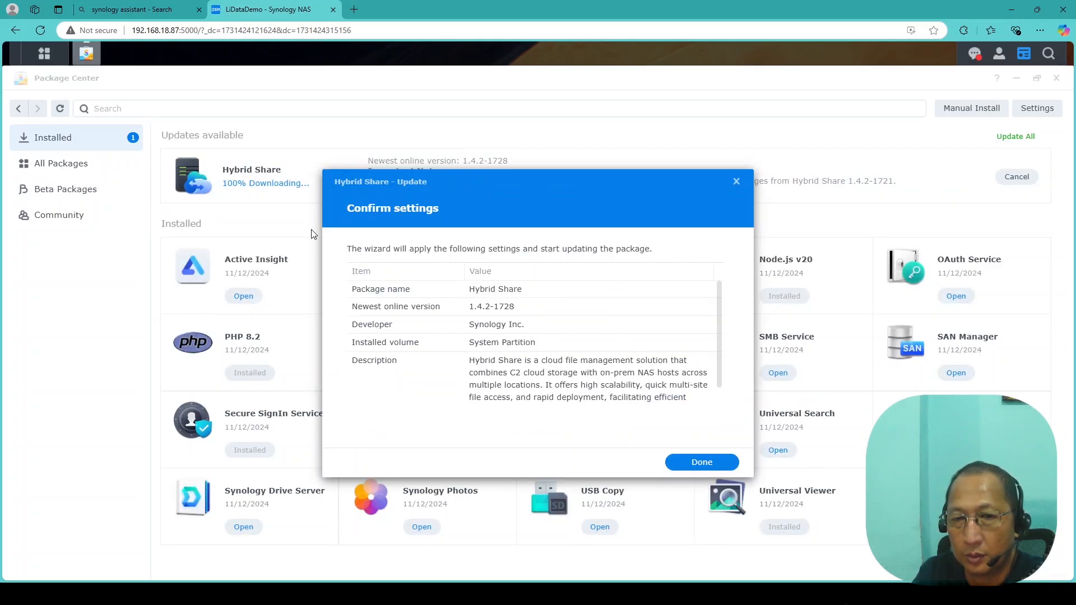
pyautogui.click(692, 460)
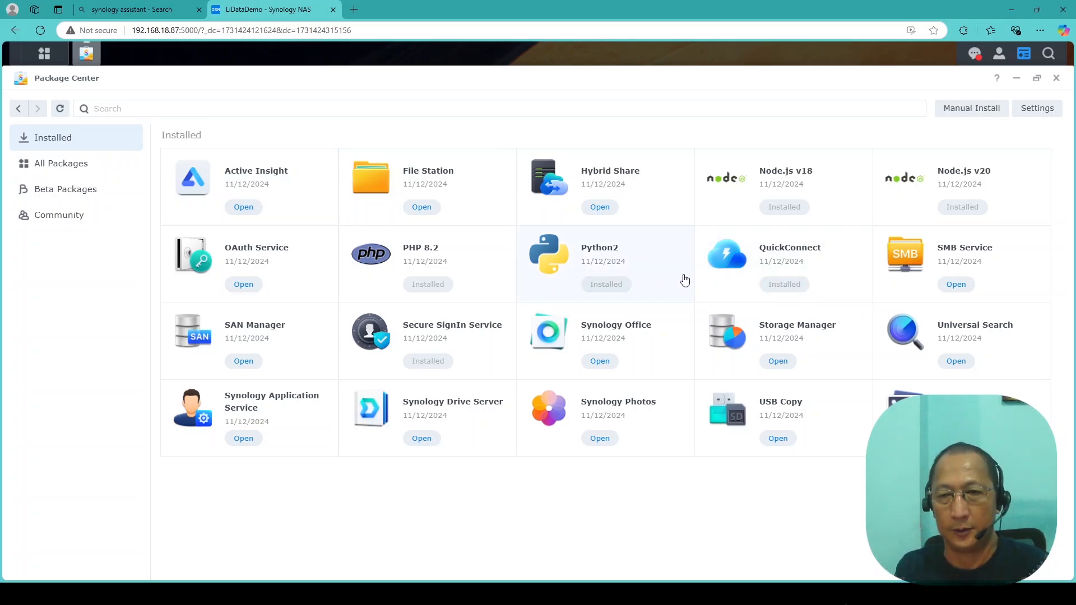
# Step: Return to the full package list and review the available packages from the beginning
pyautogui.click(73, 166)
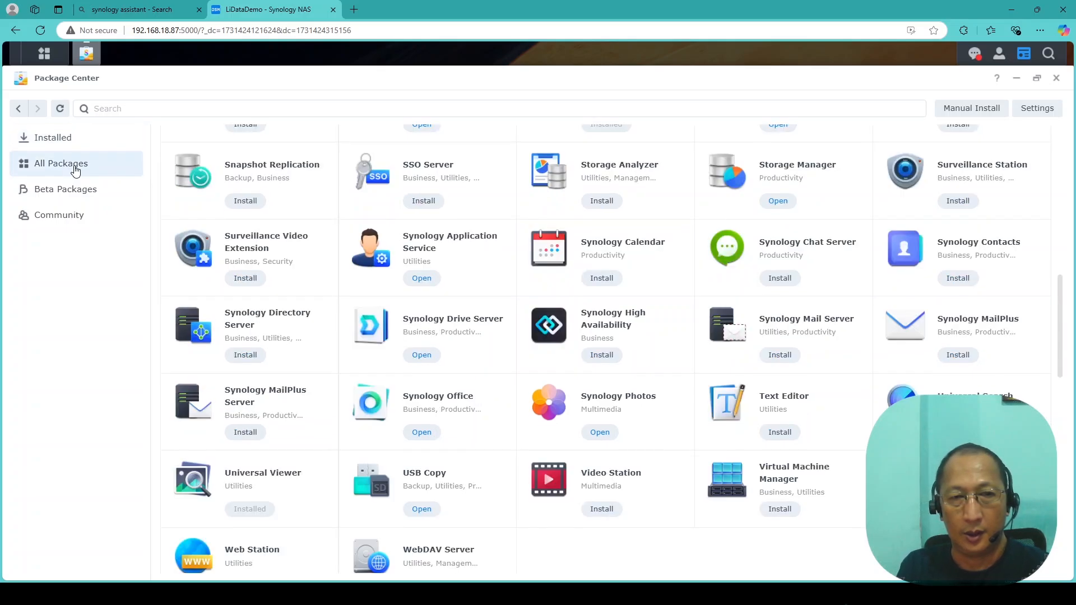
pyautogui.scroll(6, 347, 254)
pyautogui.scroll(5, 347, 254)
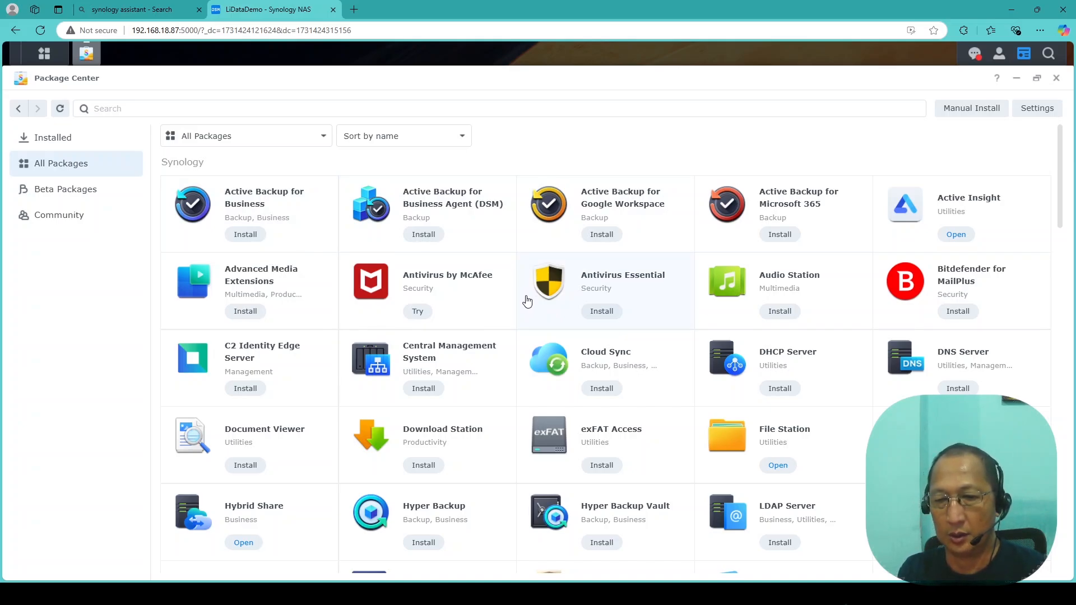
# Step: Look through the rest of the full package list, covering the Synology, Open Source and Contributor sections
pyautogui.scroll(-3, 526, 303)
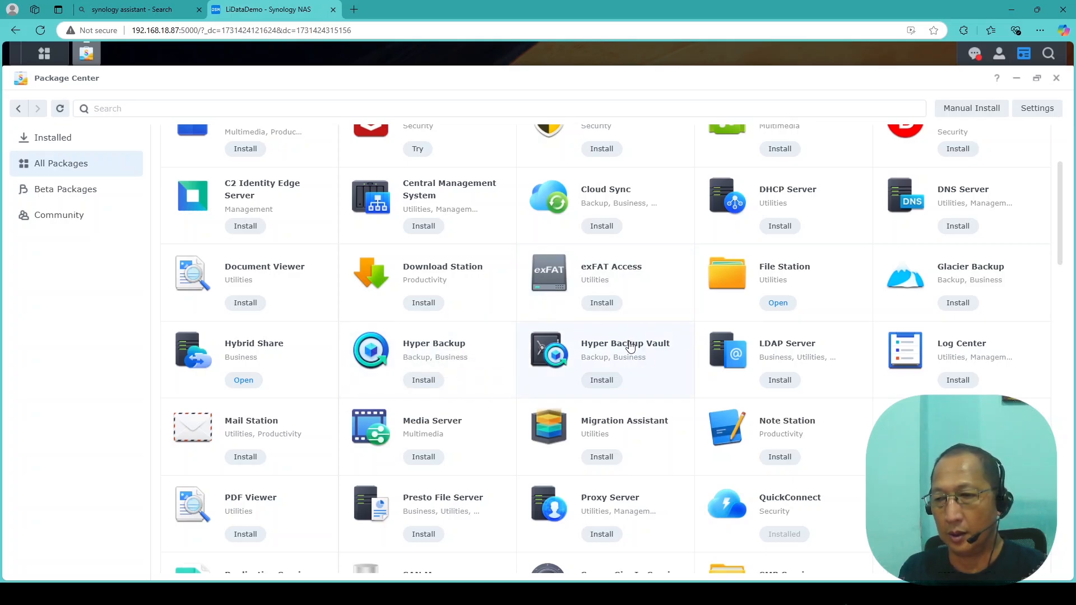
pyautogui.scroll(-2, 630, 347)
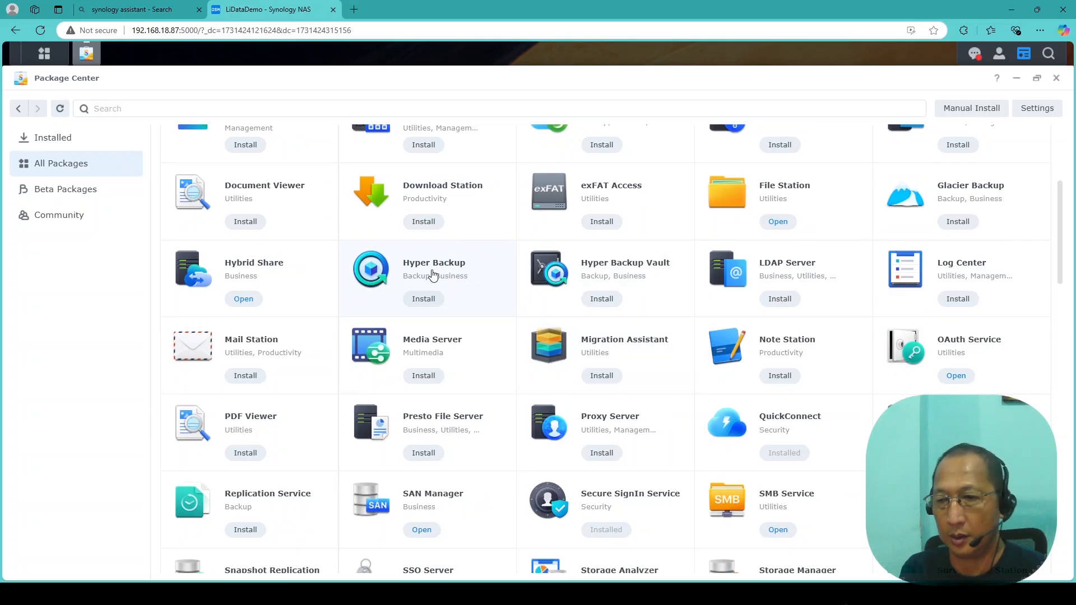
pyautogui.scroll(-1, 434, 277)
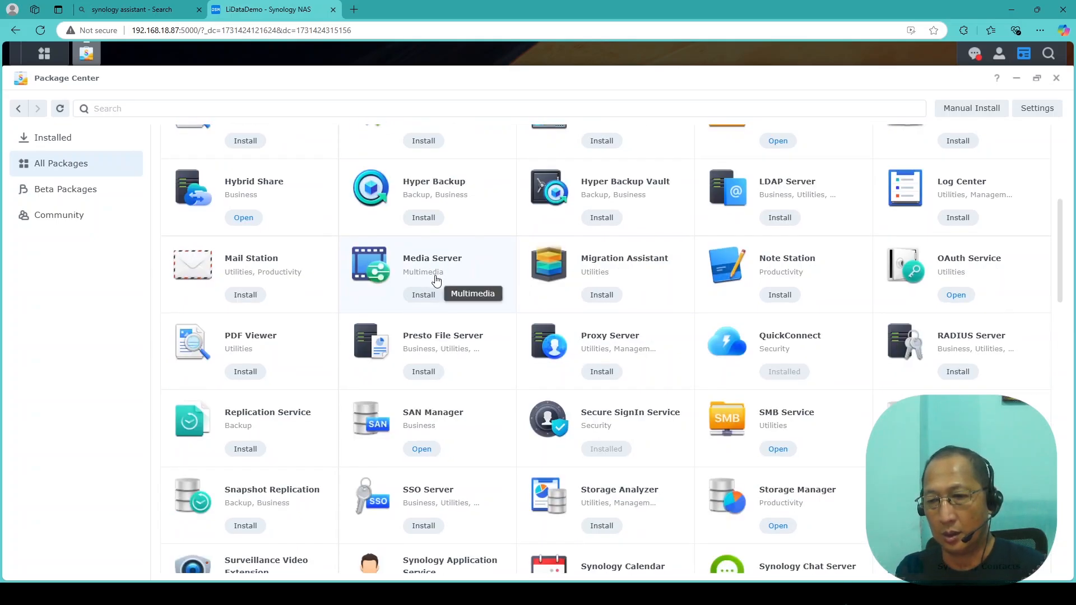
pyautogui.scroll(-1, 436, 282)
pyautogui.scroll(-2, 469, 300)
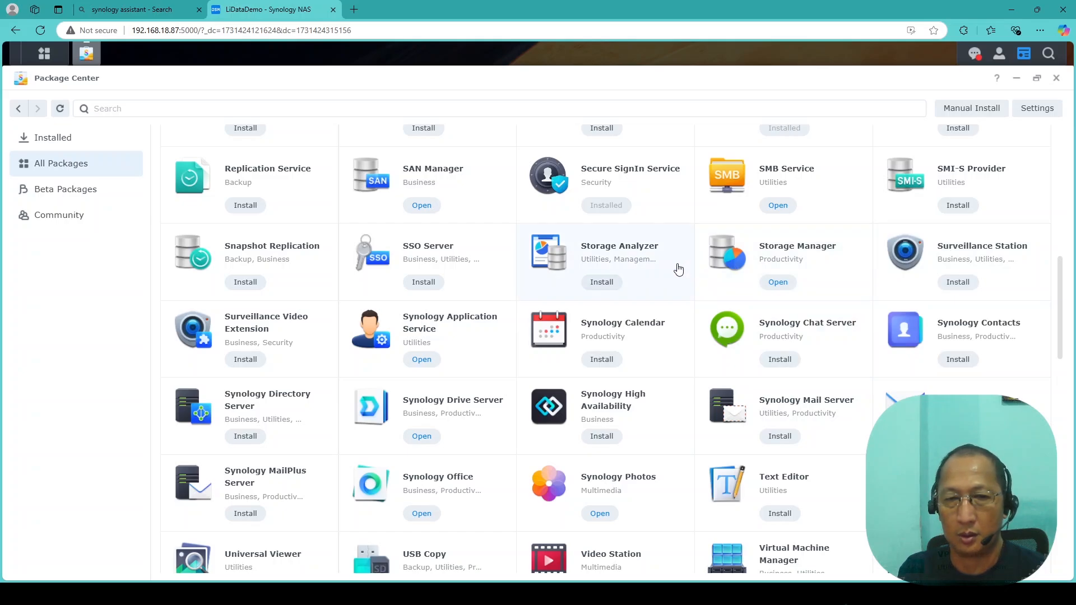
pyautogui.scroll(-3, 678, 269)
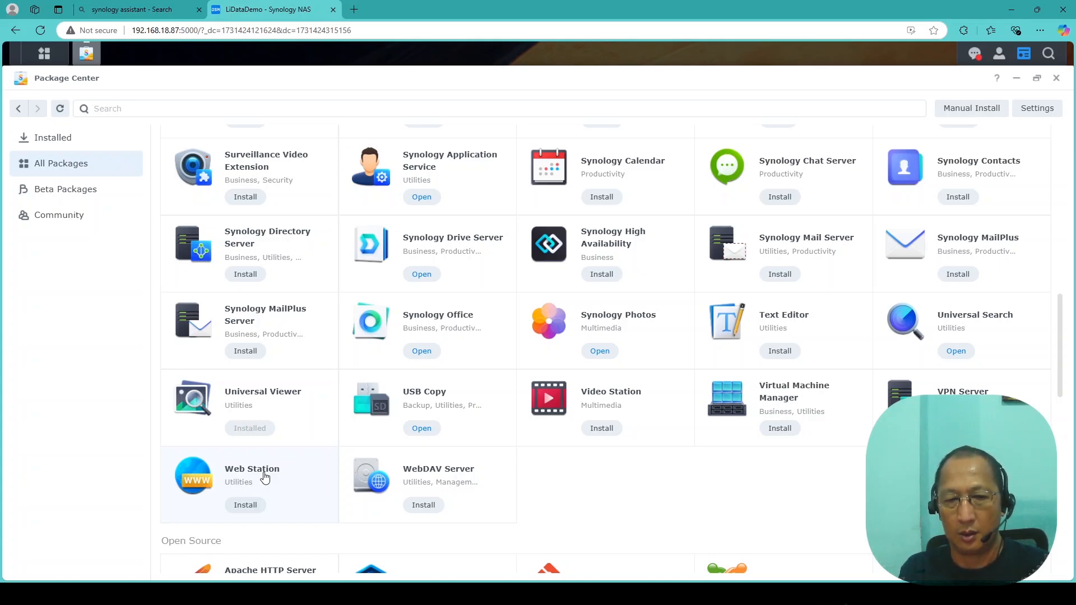
pyautogui.scroll(-2, 275, 468)
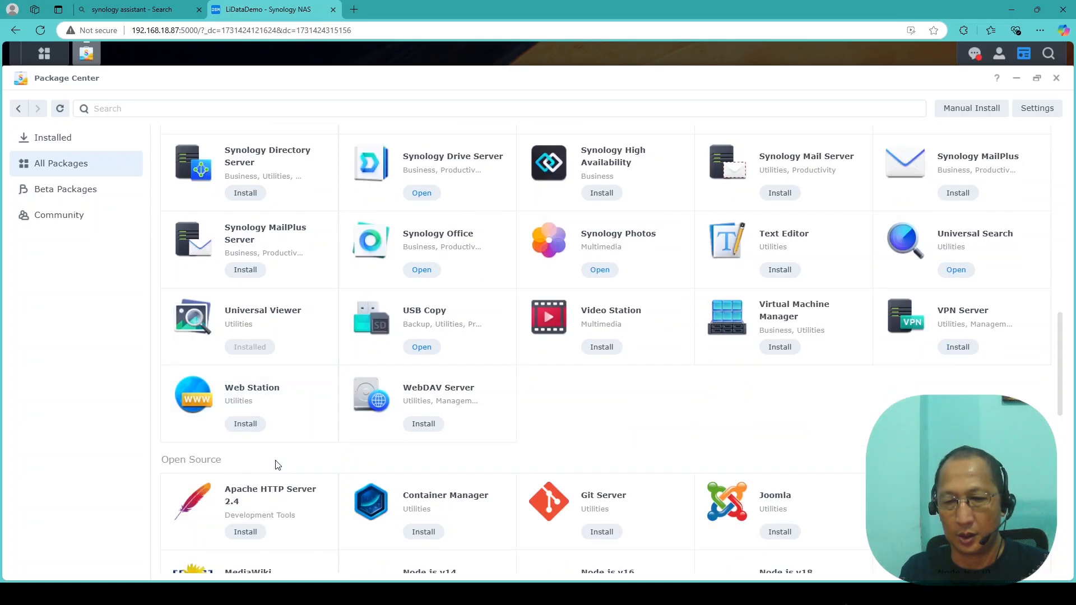
pyautogui.scroll(-2, 275, 466)
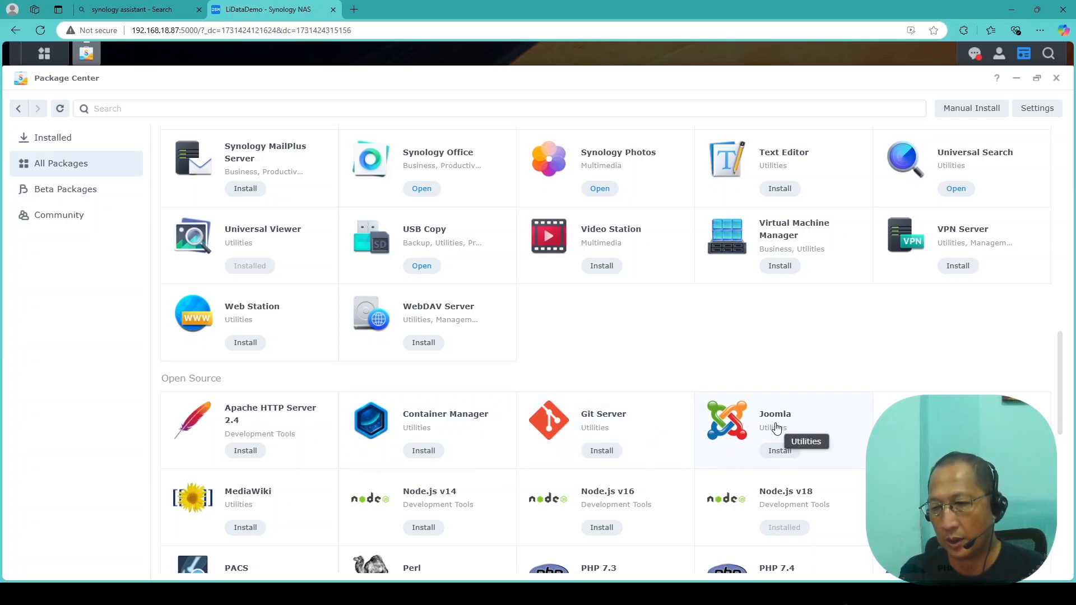
pyautogui.scroll(-1, 770, 440)
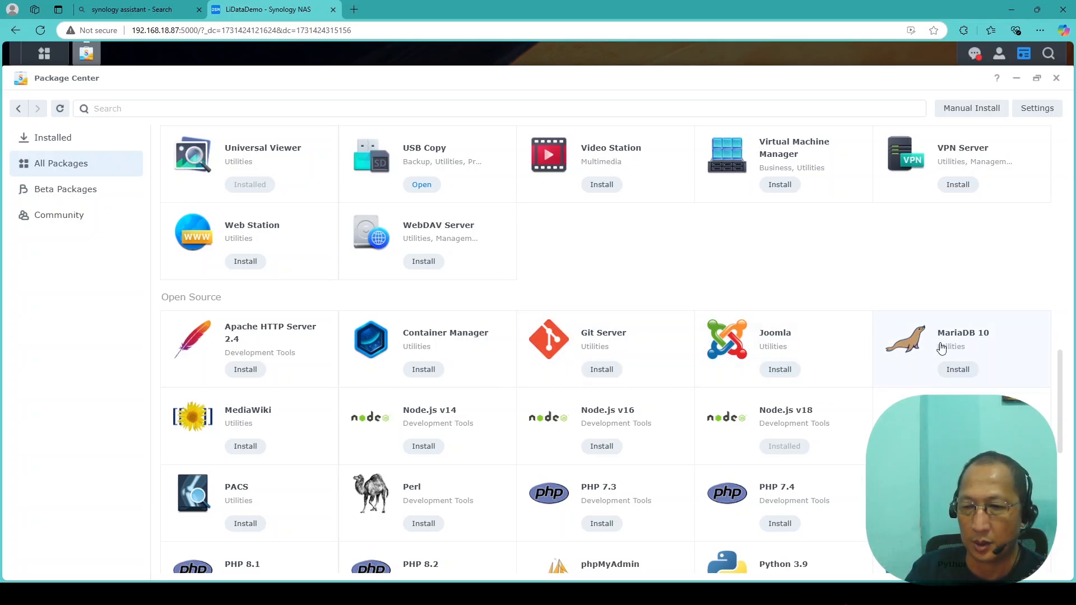
pyautogui.scroll(-2, 942, 344)
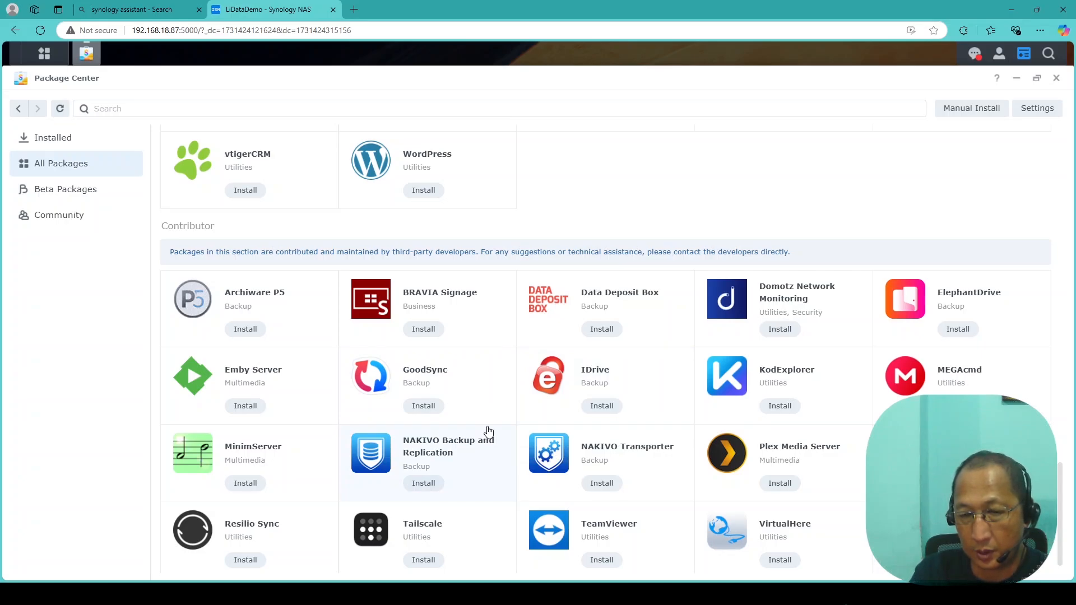
pyautogui.scroll(-1, 489, 430)
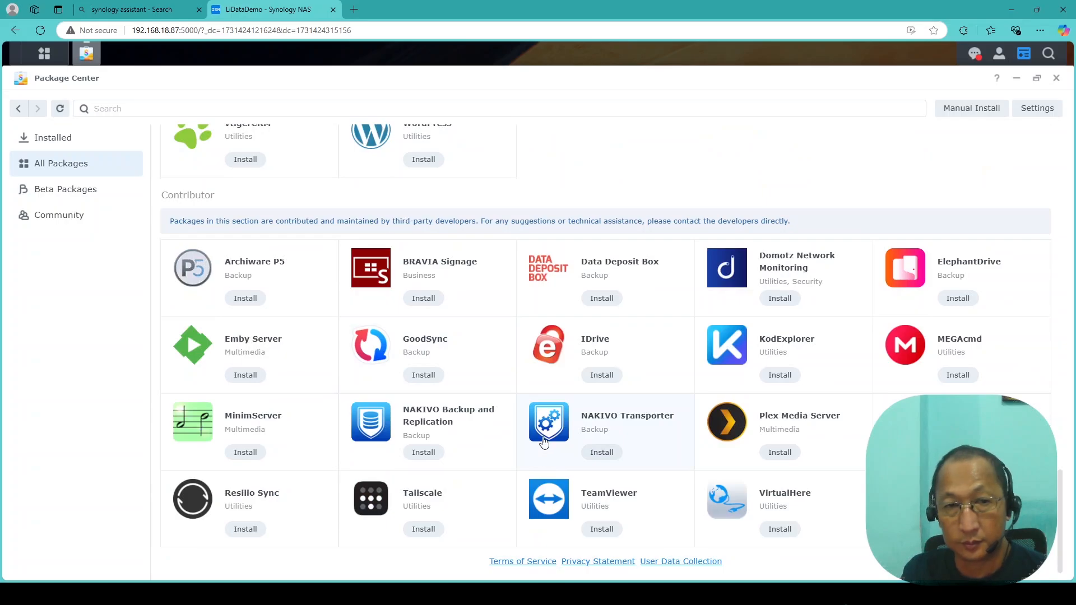
# Step: Show the beta packages and agree to the Pre-Release Agreement
pyautogui.click(41, 193)
pyautogui.click(387, 436)
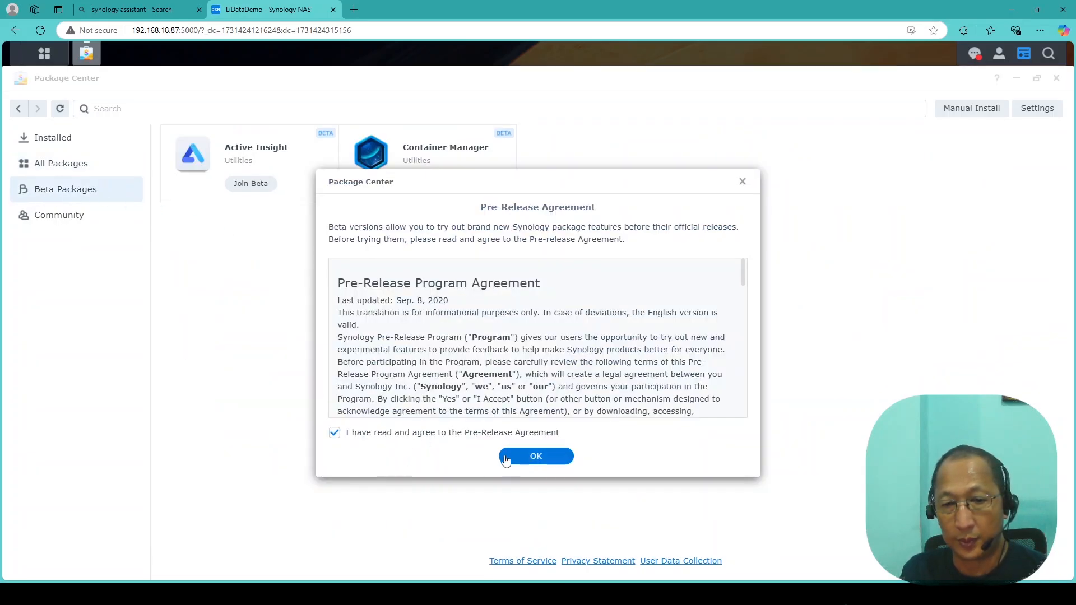
pyautogui.click(511, 461)
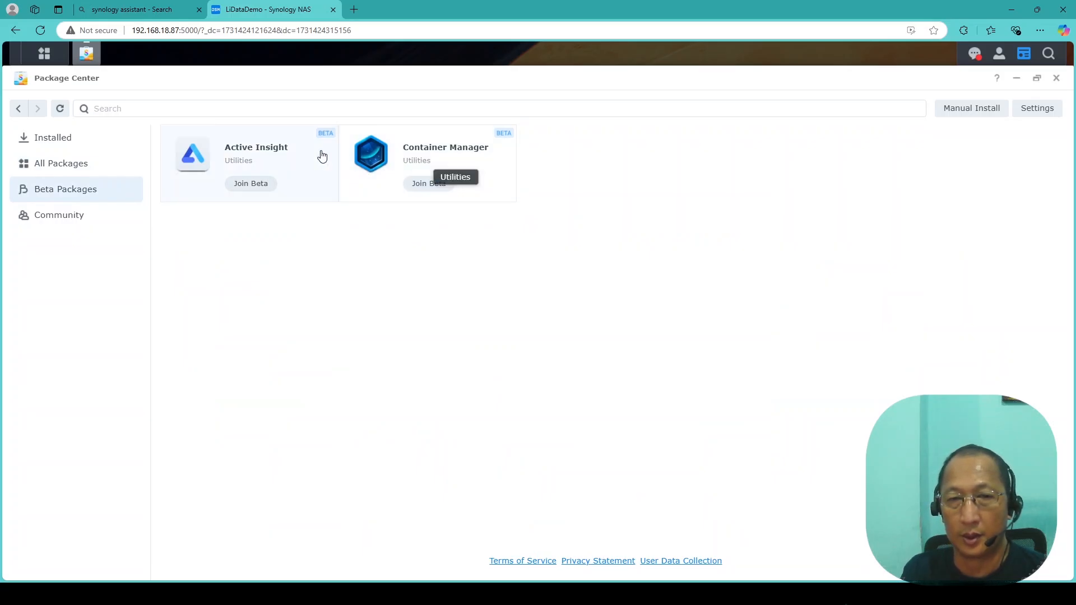
# Step: Browse the community packages through to the end of the list, then go back up through the entries
pyautogui.click(52, 220)
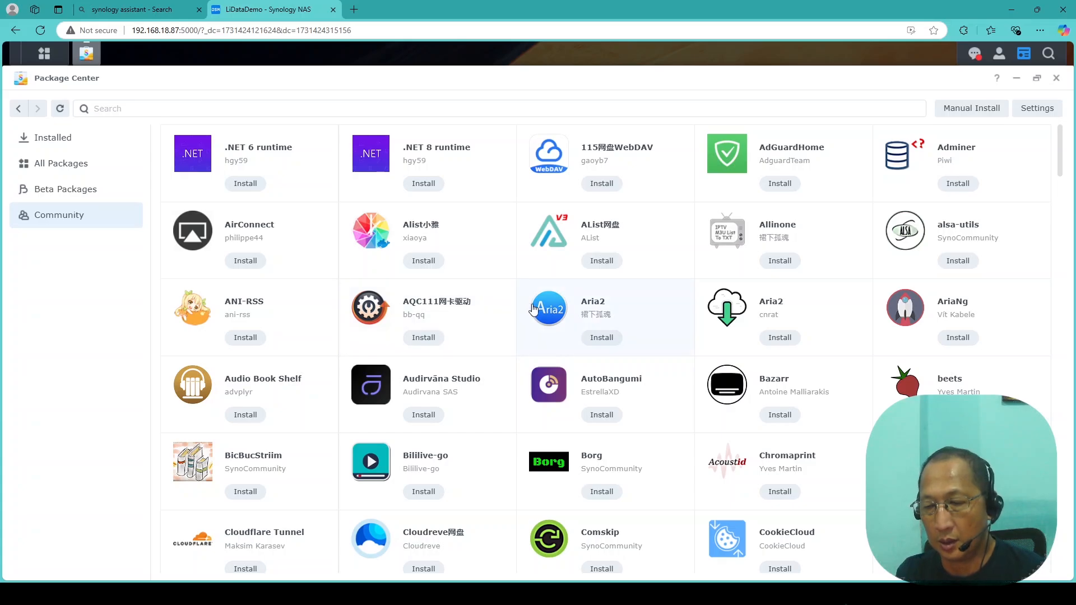
pyautogui.scroll(-3, 534, 312)
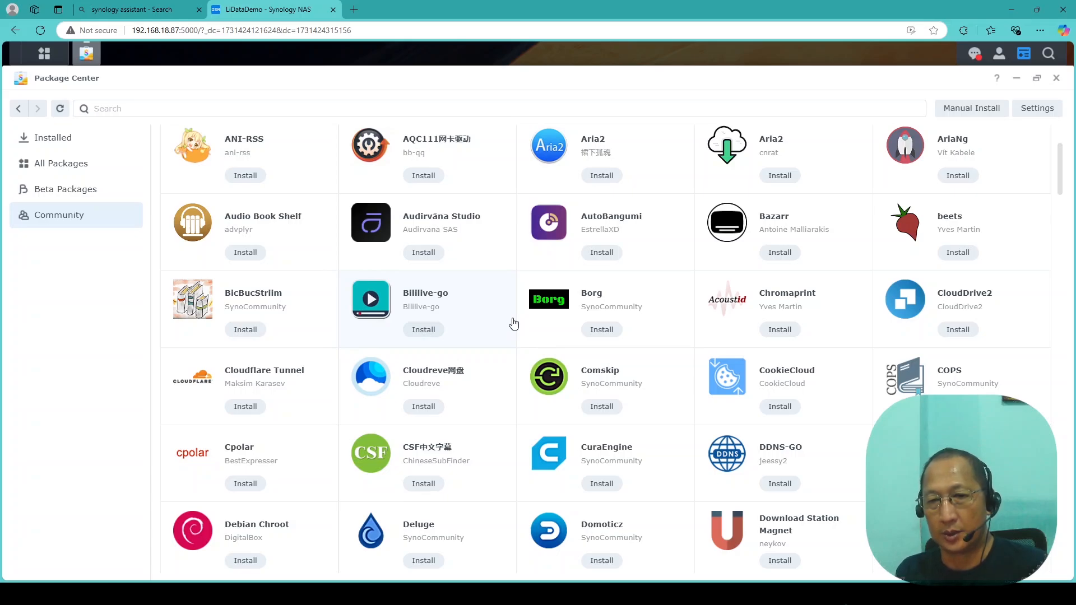
pyautogui.scroll(-7, 488, 305)
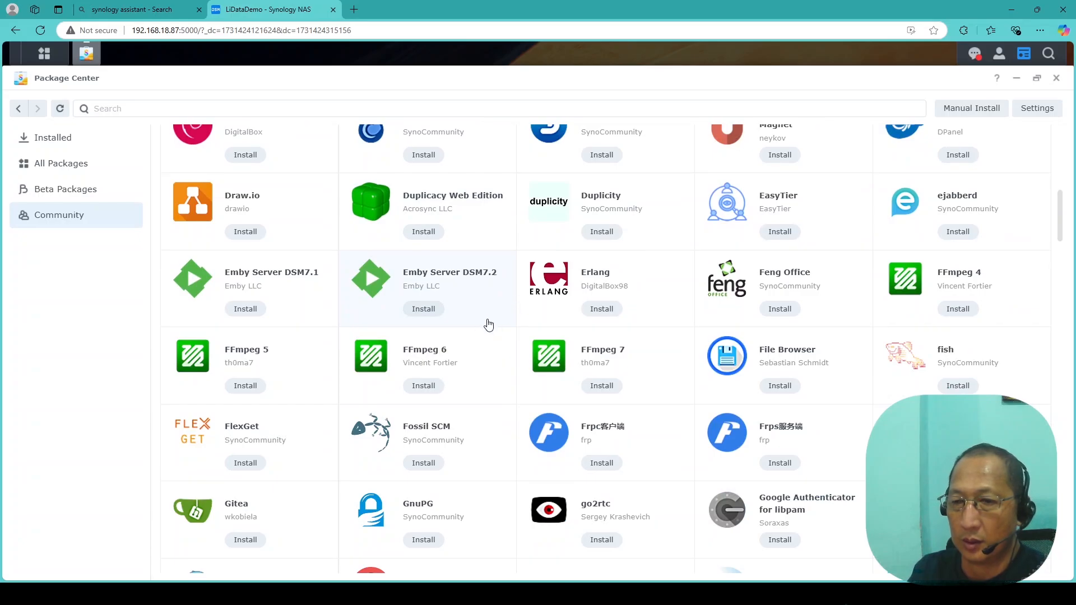
pyautogui.scroll(-15, 481, 339)
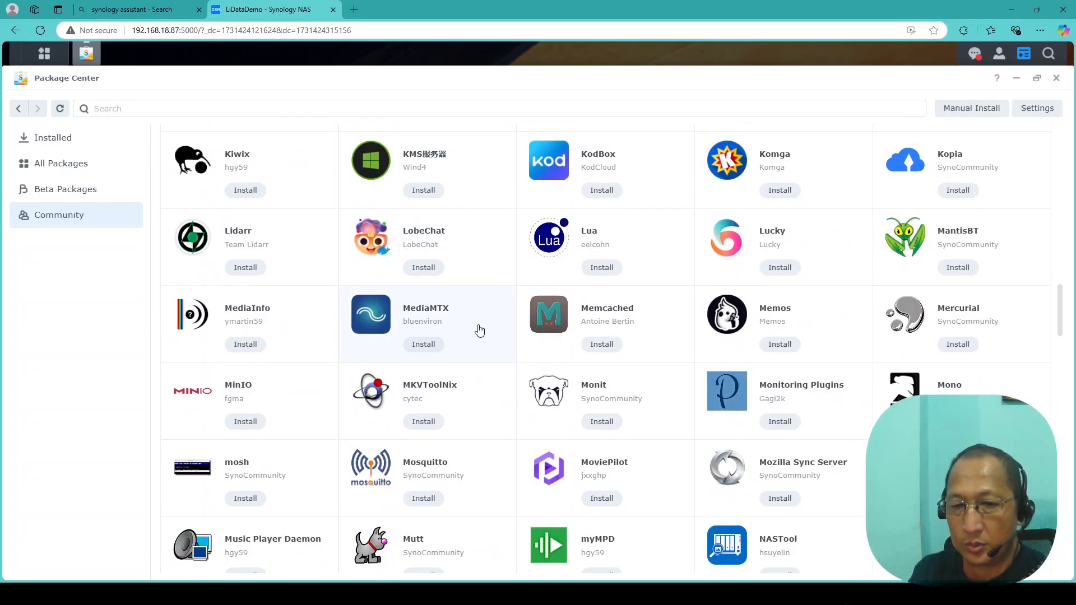
pyautogui.scroll(-4, 479, 330)
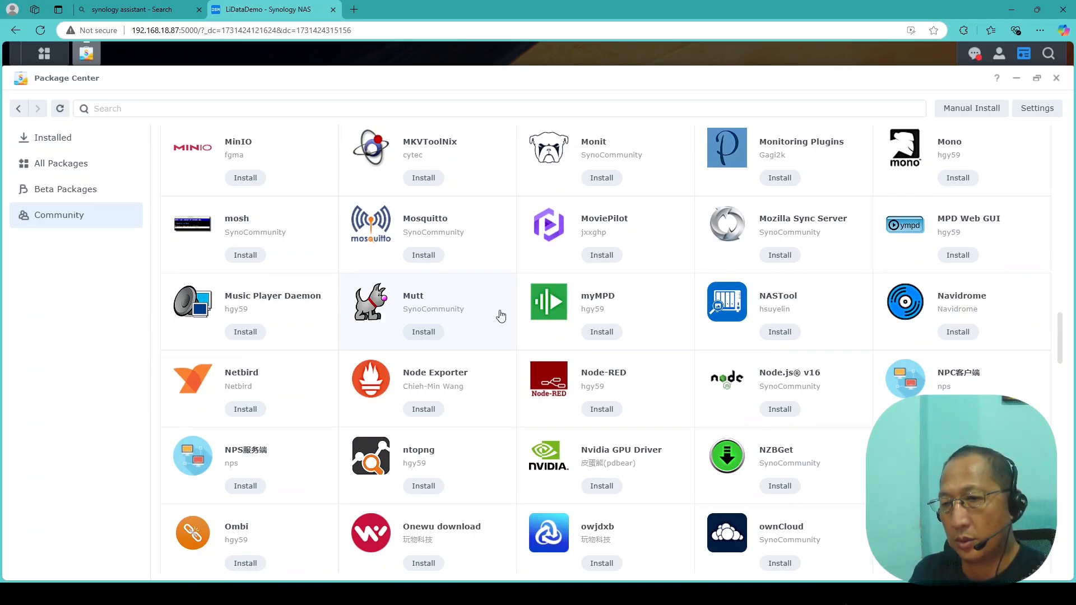
pyautogui.scroll(-4, 524, 331)
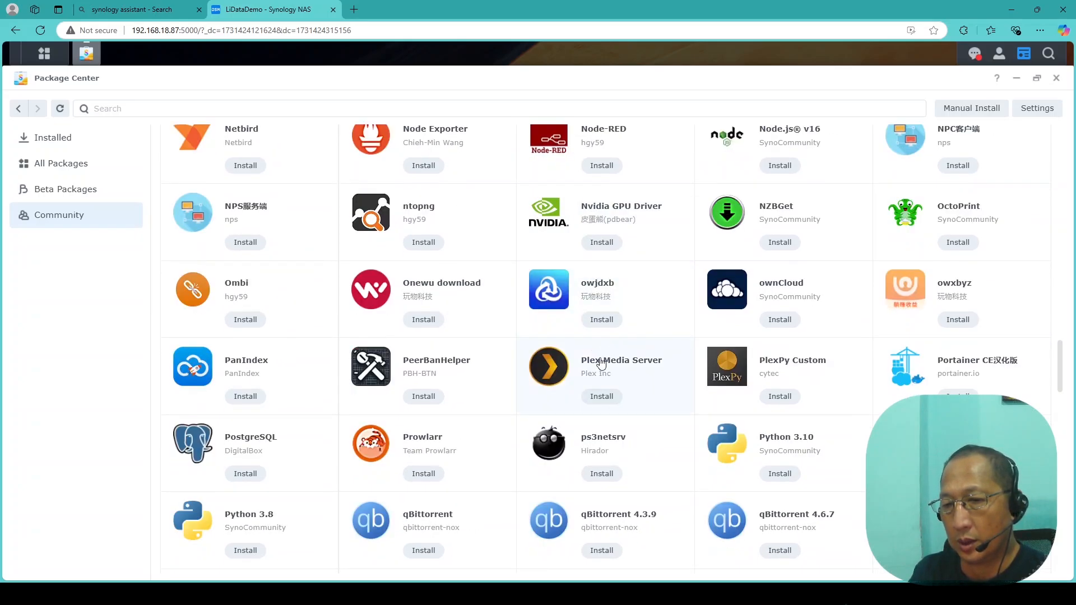
pyautogui.scroll(-3, 649, 348)
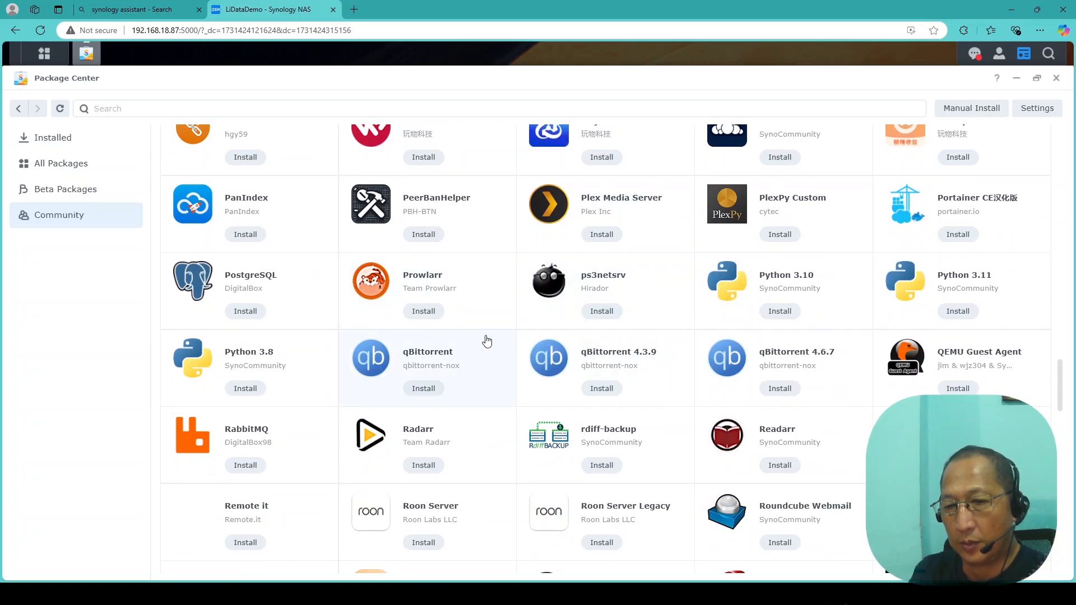
pyautogui.scroll(-3, 464, 377)
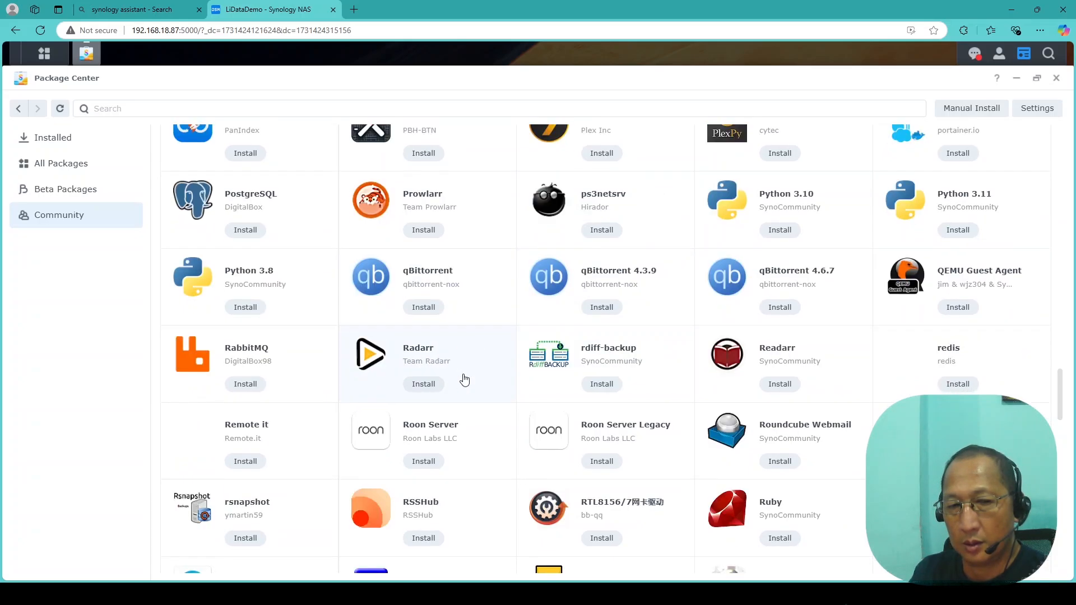
pyautogui.scroll(3, 300, 215)
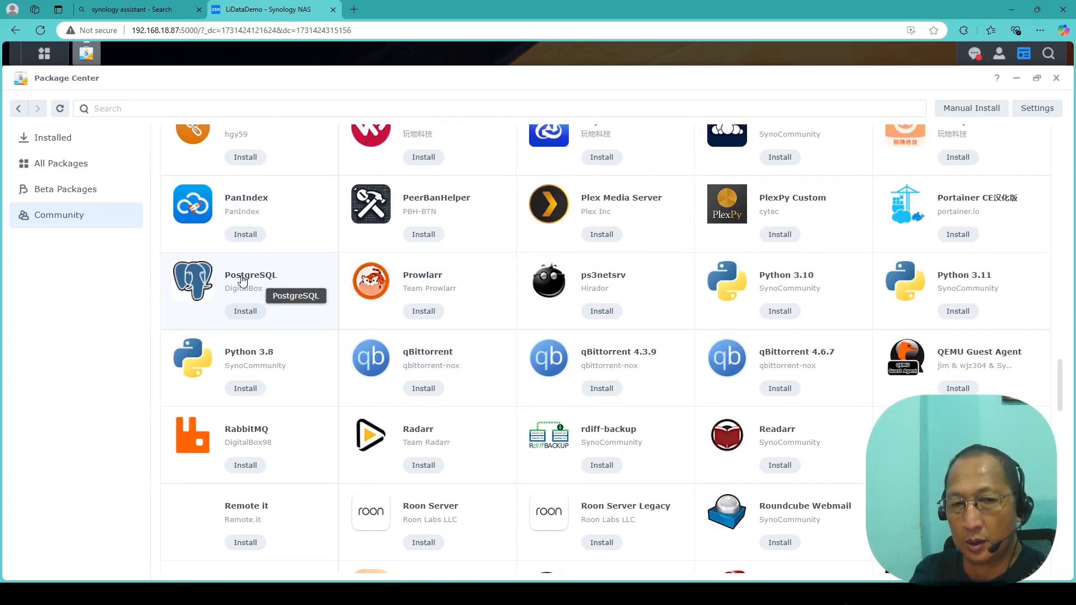
pyautogui.scroll(-1, 560, 381)
pyautogui.scroll(-1, 588, 390)
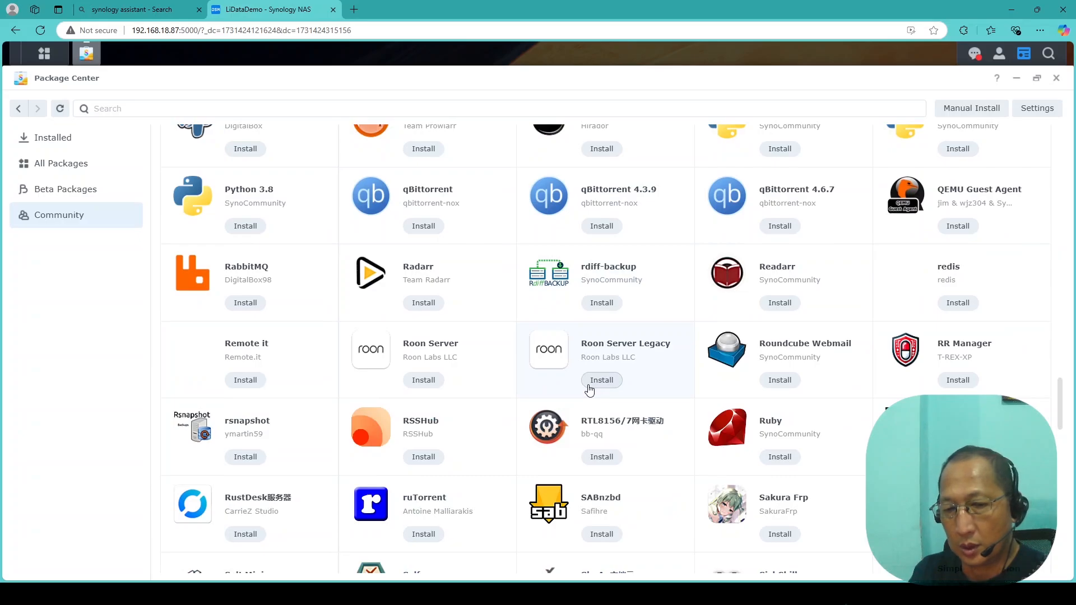
pyautogui.scroll(-2, 589, 391)
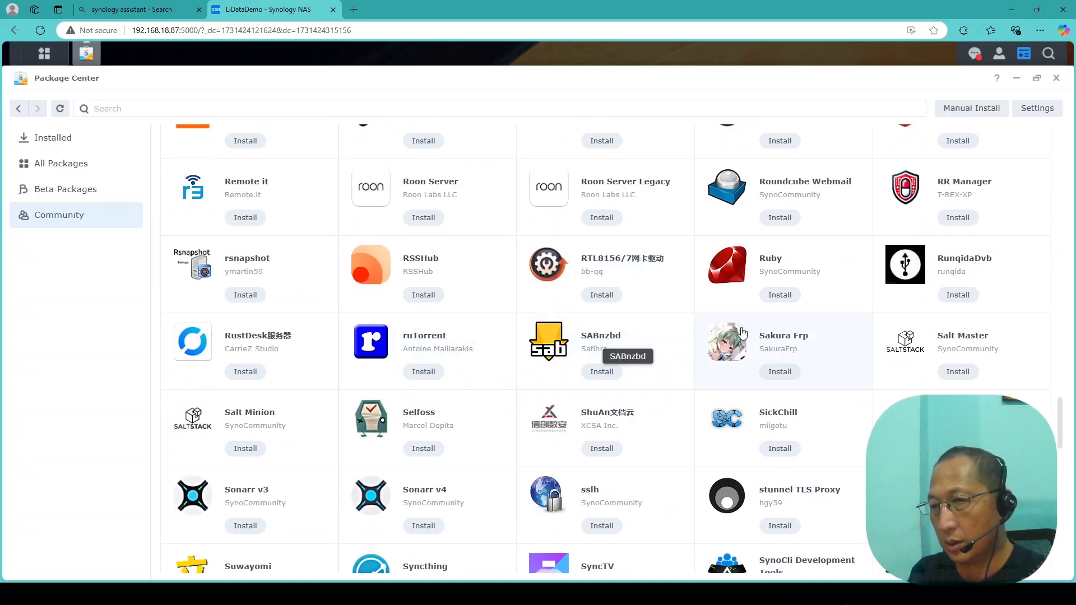
pyautogui.scroll(-4, 753, 329)
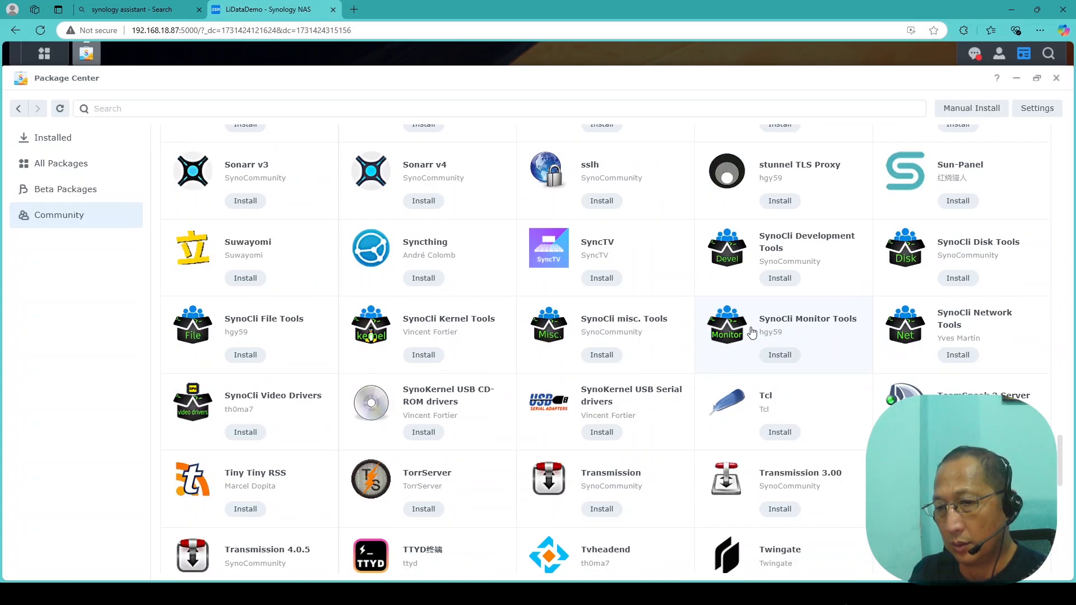
pyautogui.scroll(-3, 752, 332)
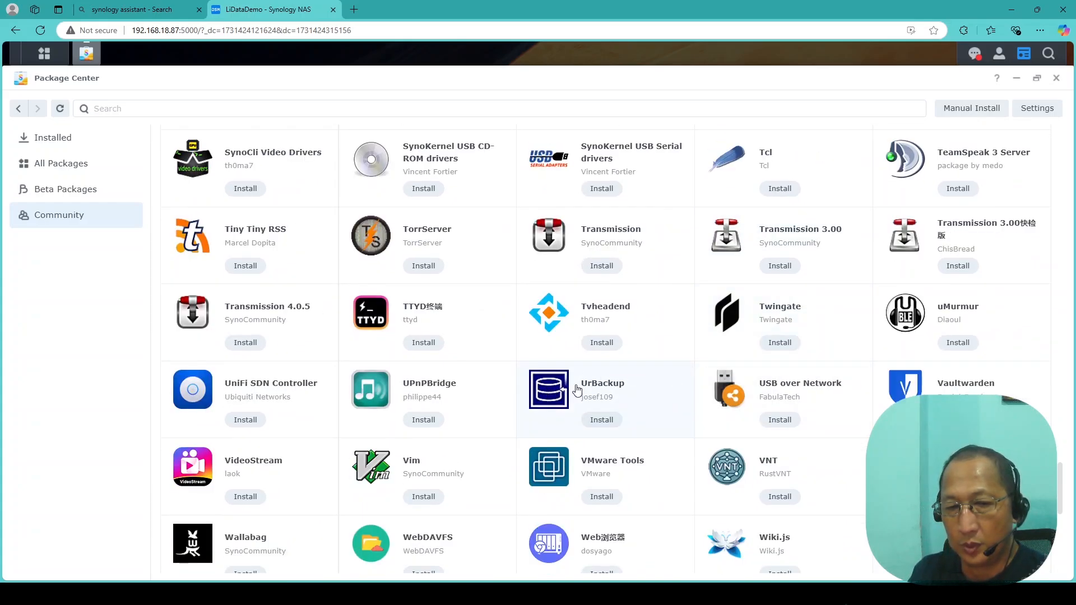
pyautogui.scroll(-6, 577, 390)
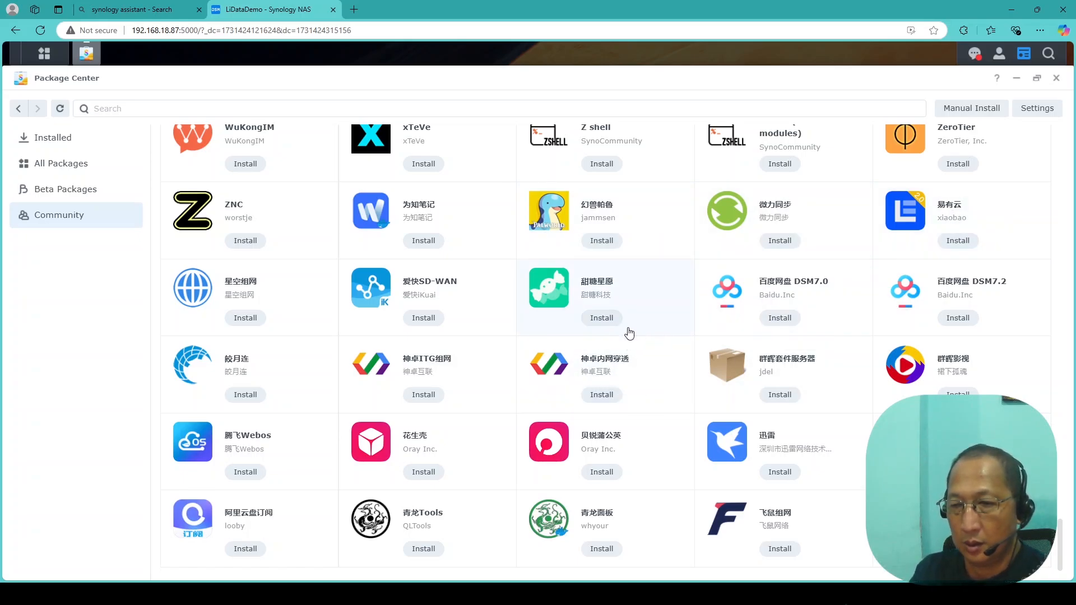
pyautogui.scroll(-1, 630, 334)
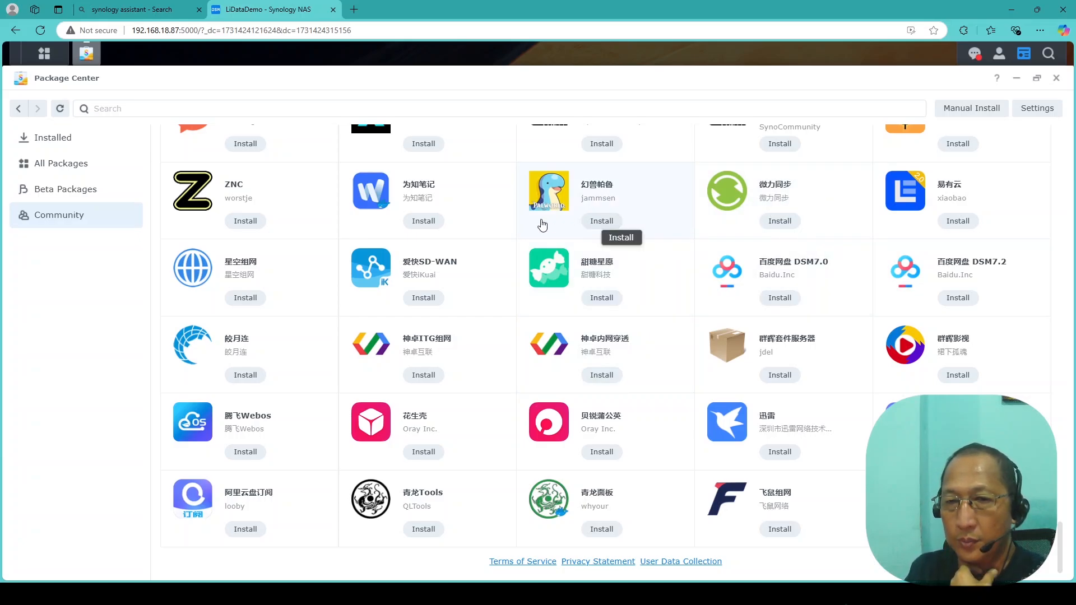
pyautogui.scroll(3, 640, 301)
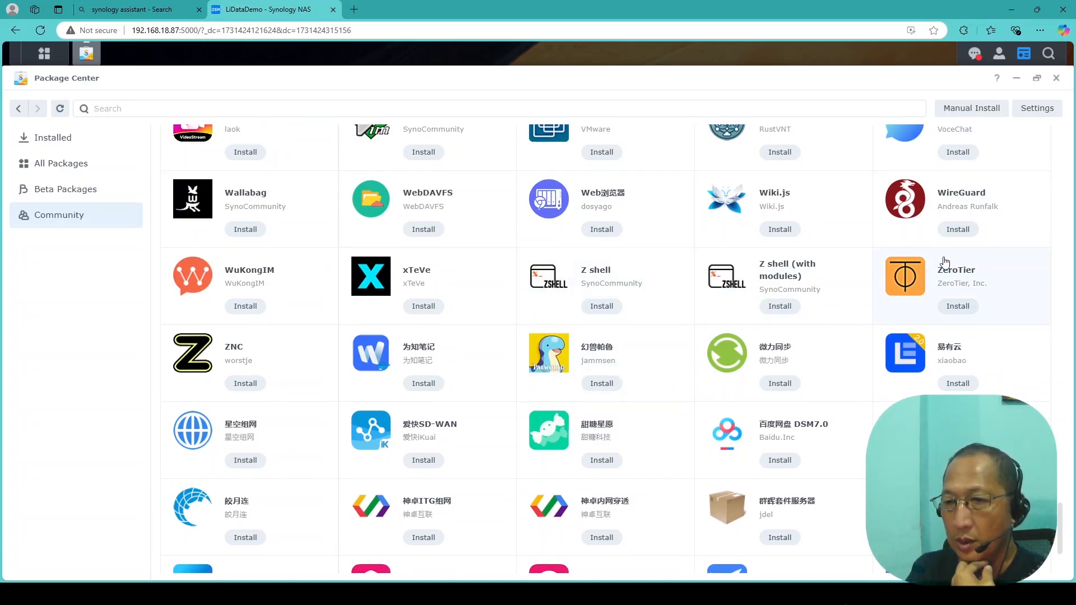
pyautogui.scroll(3, 589, 342)
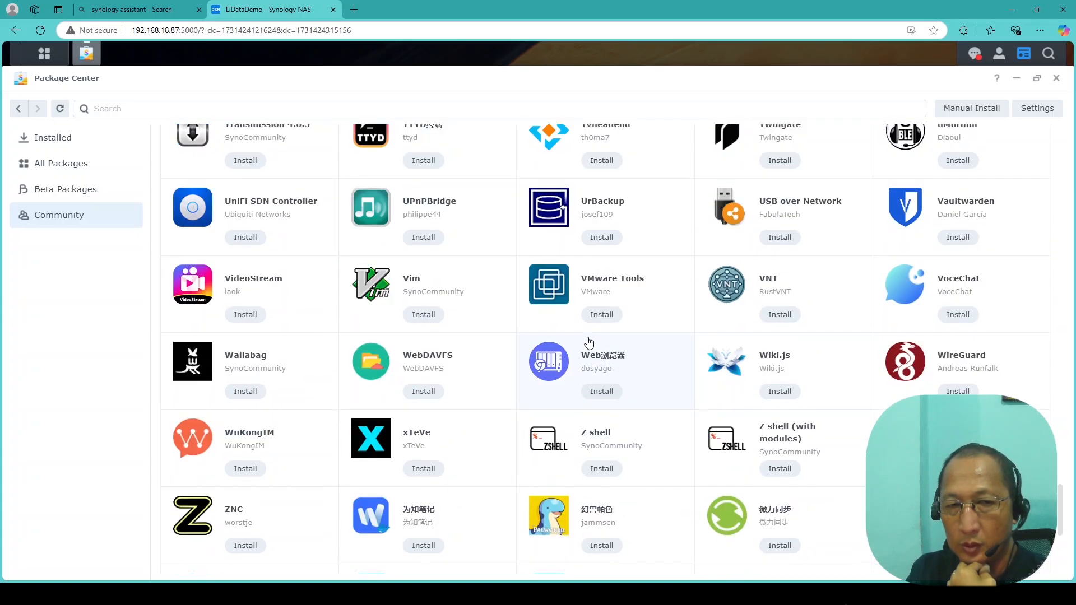
pyautogui.scroll(15, 588, 342)
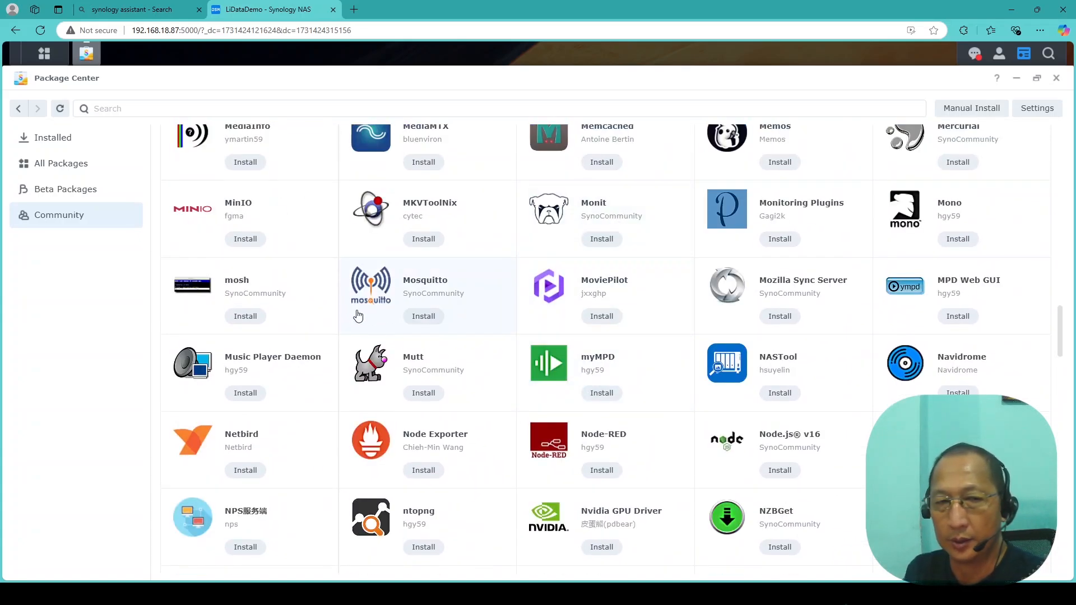
pyautogui.scroll(10, 392, 317)
pyautogui.scroll(6, 420, 321)
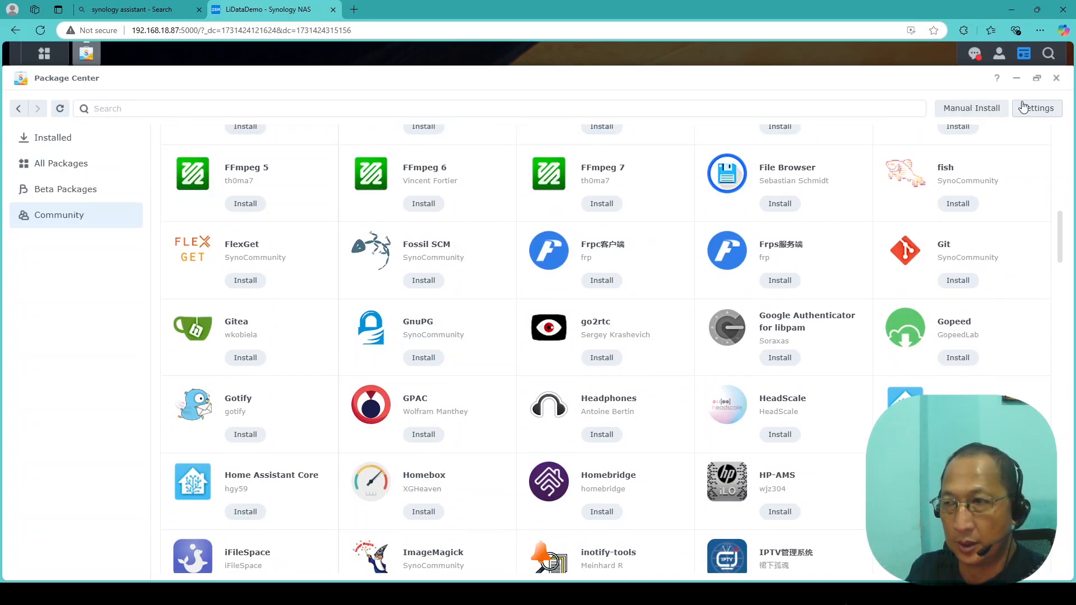
# Step: Close Package Center and open Control Panel in a maximized window
pyautogui.click(1057, 79)
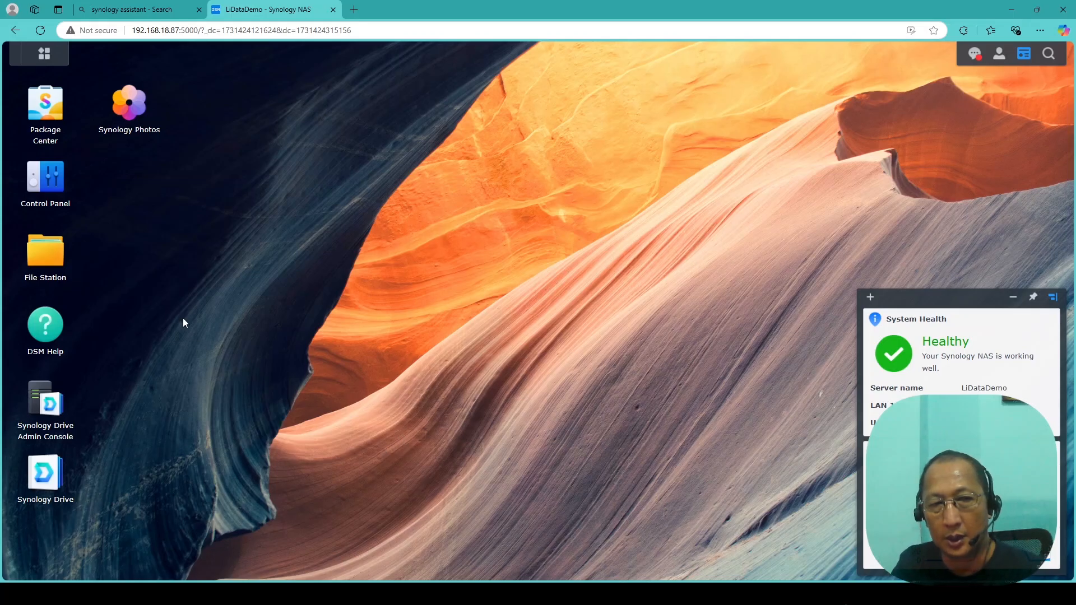
pyautogui.click(52, 175)
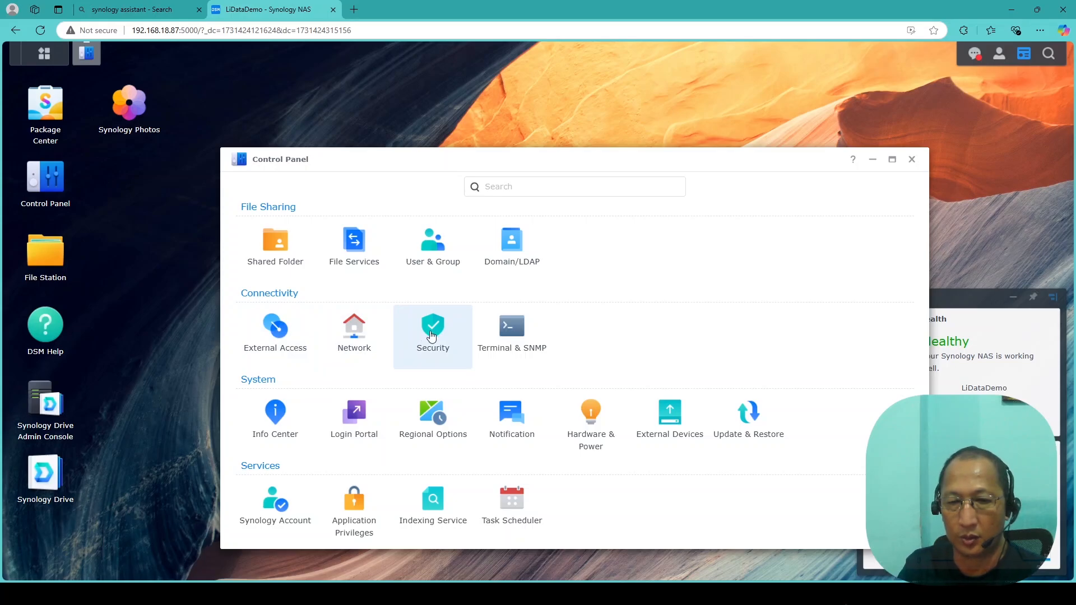
pyautogui.click(893, 159)
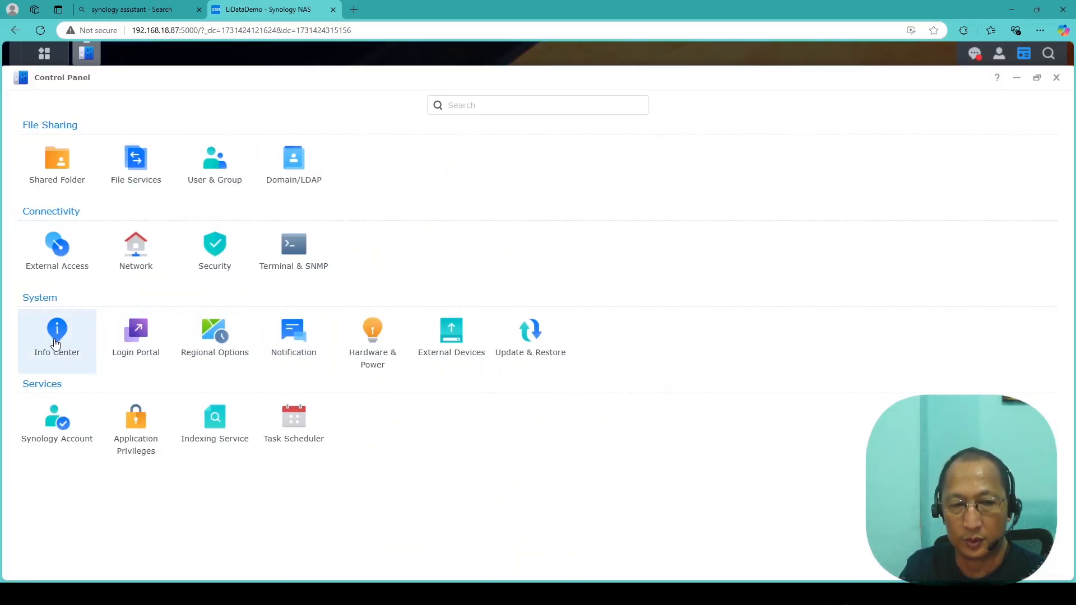
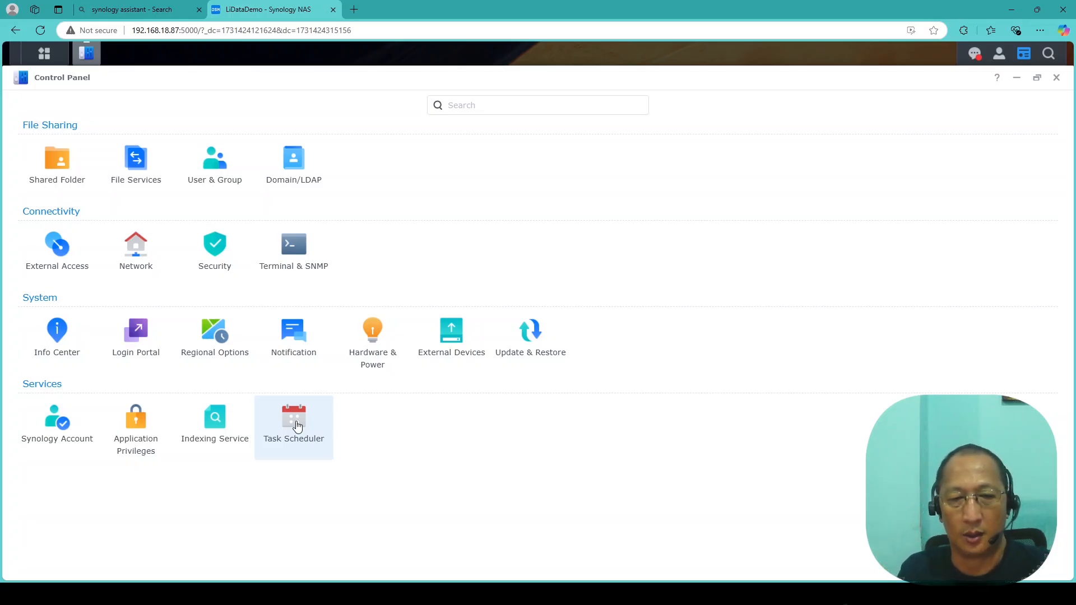
# Step: Review the Login Portal settings, covering its DSM, Applications and Advanced sections
pyautogui.click(128, 333)
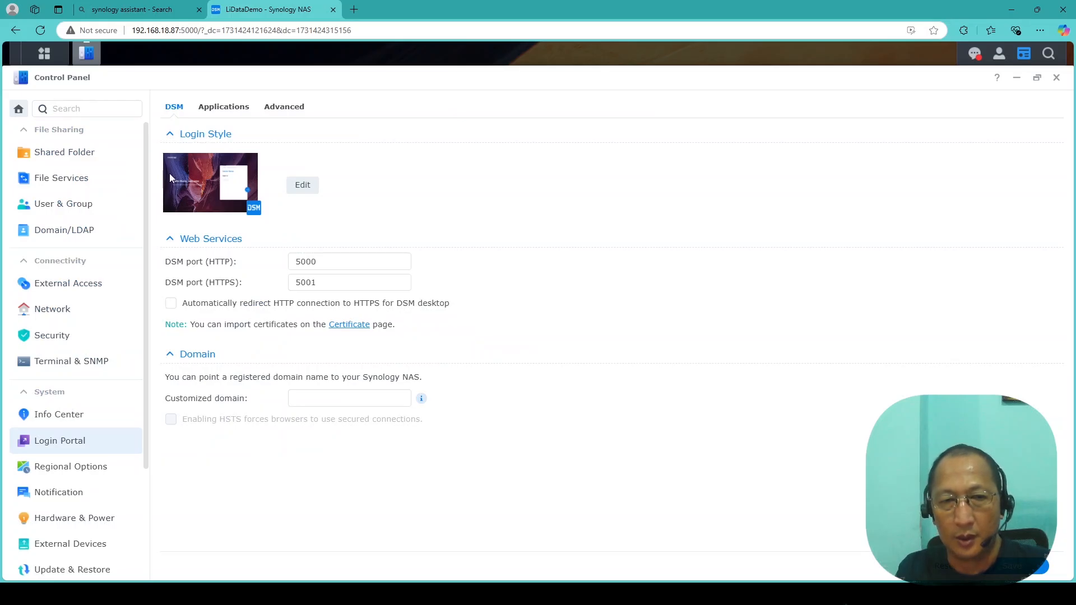
pyautogui.click(224, 106)
pyautogui.click(291, 111)
pyautogui.click(174, 111)
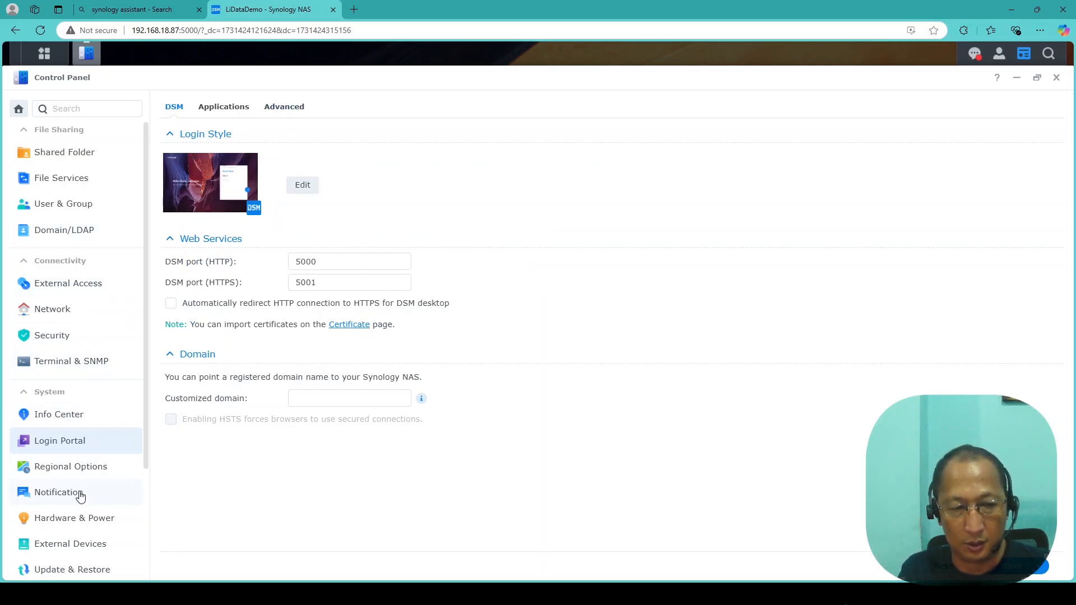
# Step: Look through the Terminal & SNMP, Network, External Access and File Services settings in Control Panel
pyautogui.scroll(-1, 78, 493)
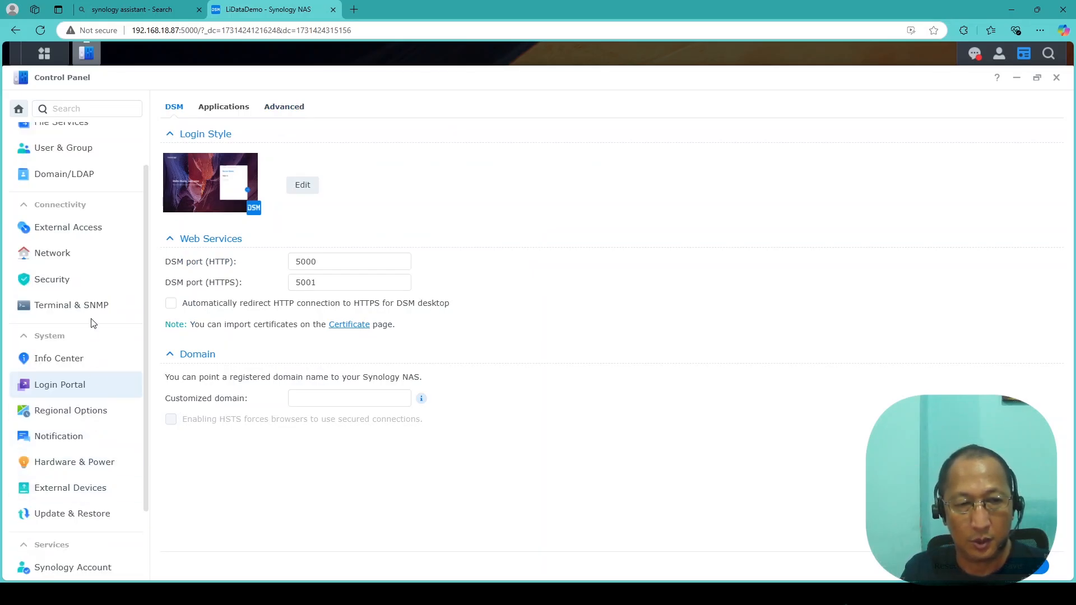
pyautogui.click(61, 306)
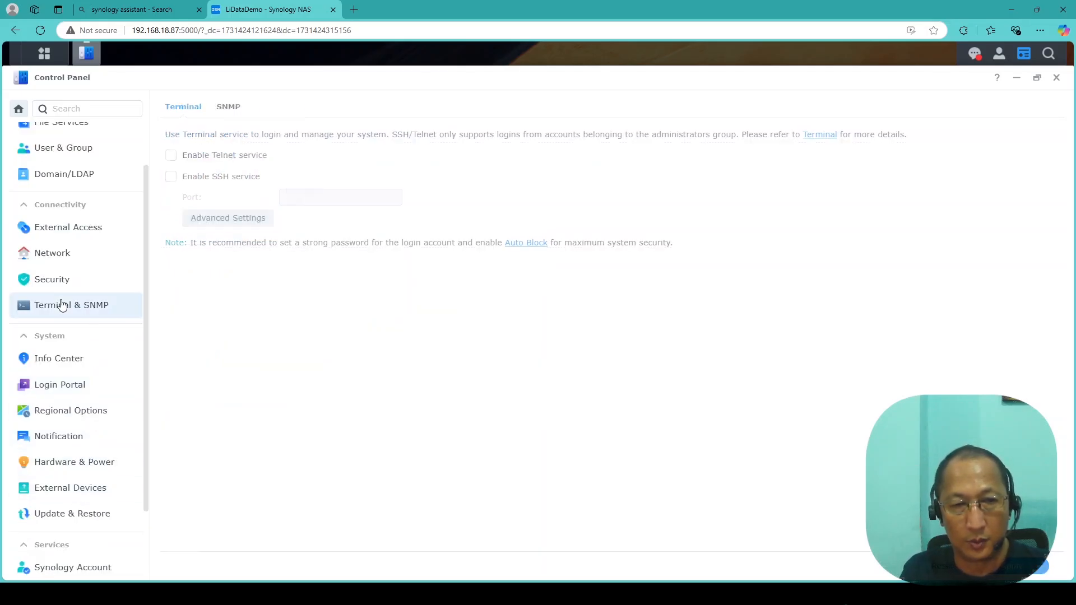
pyautogui.click(222, 111)
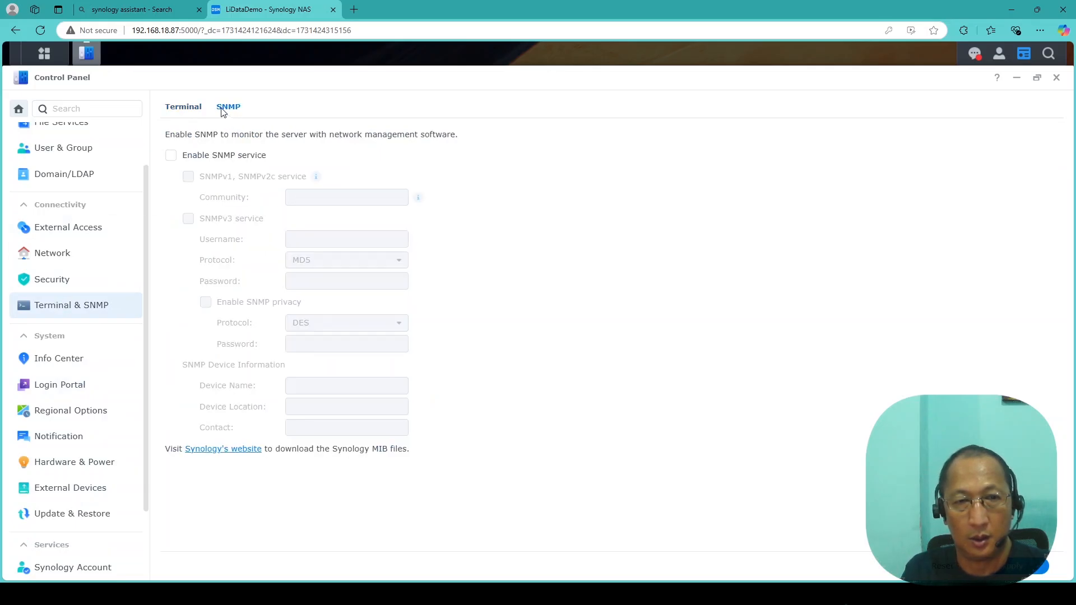
pyautogui.click(50, 256)
pyautogui.click(58, 232)
pyautogui.scroll(1, 63, 206)
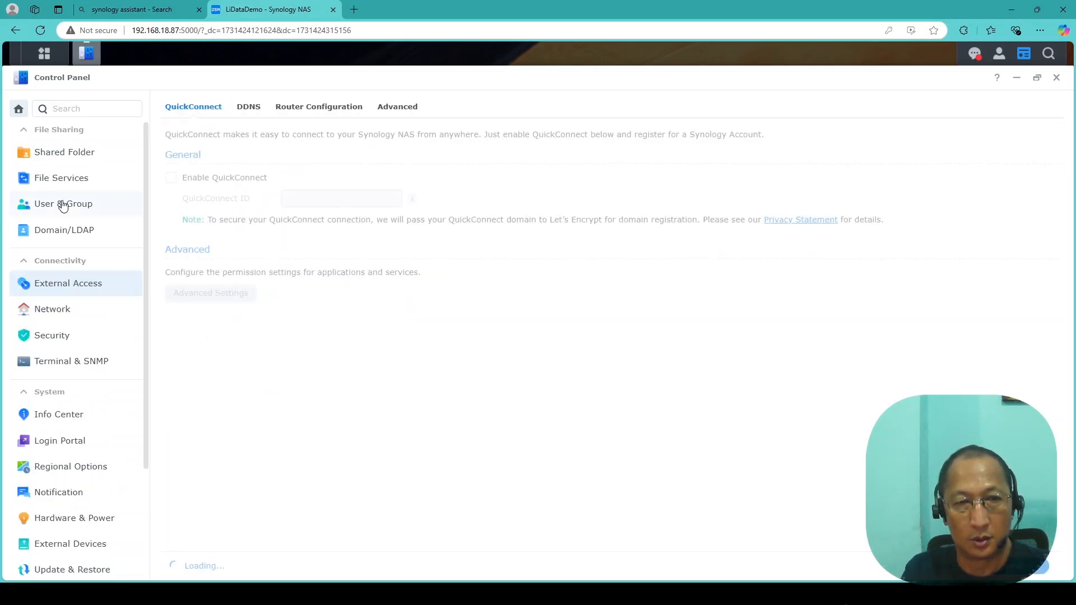
pyautogui.click(62, 180)
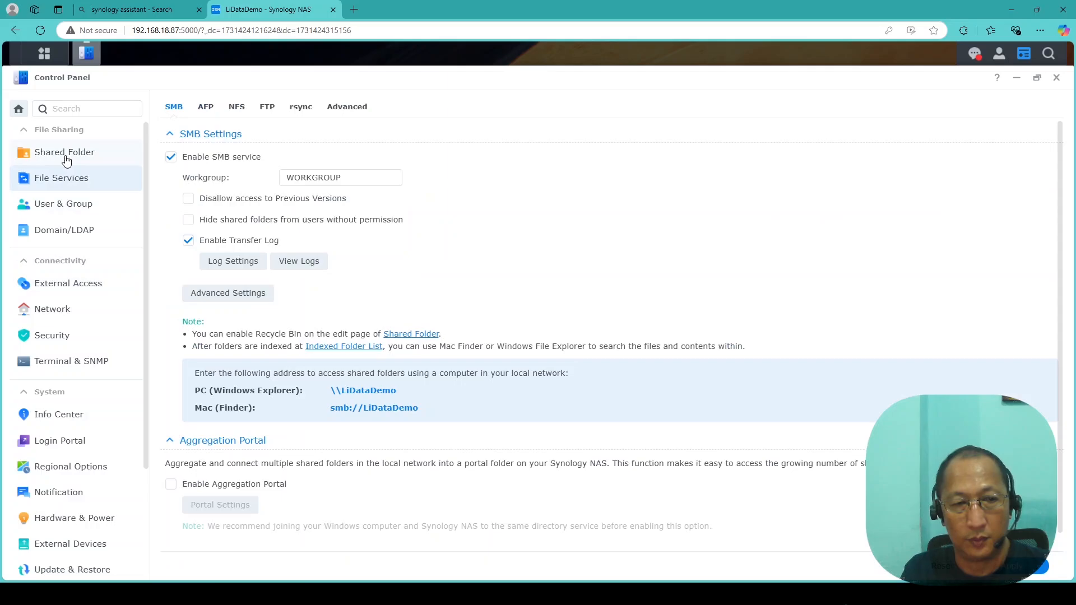
# Step: Look over the Login Portal sections again and the Regional Options time settings, and close Control Panel
pyautogui.click(51, 443)
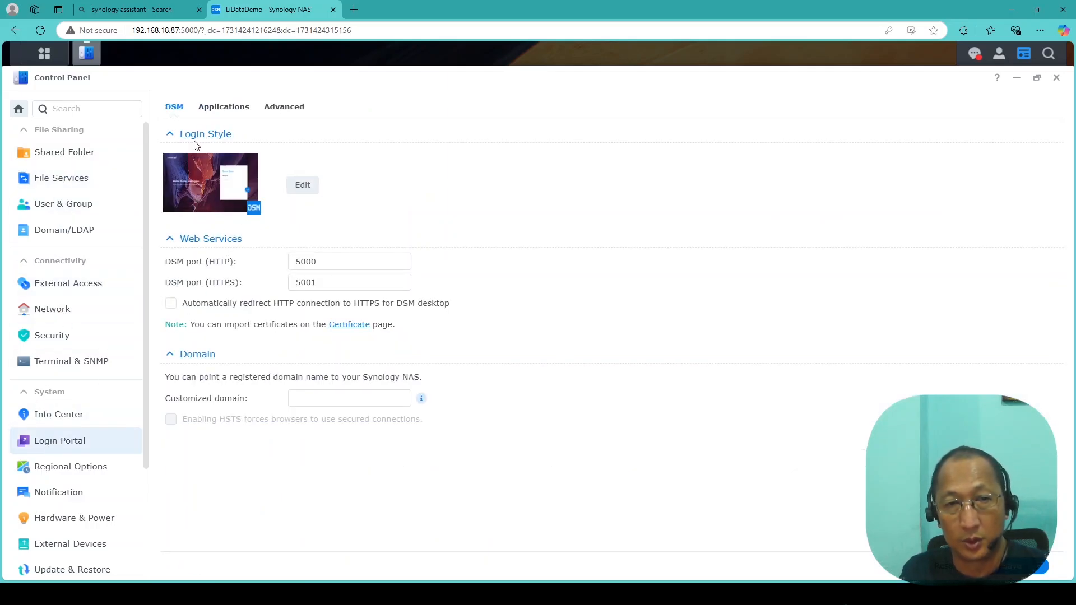
pyautogui.click(213, 109)
pyautogui.click(270, 110)
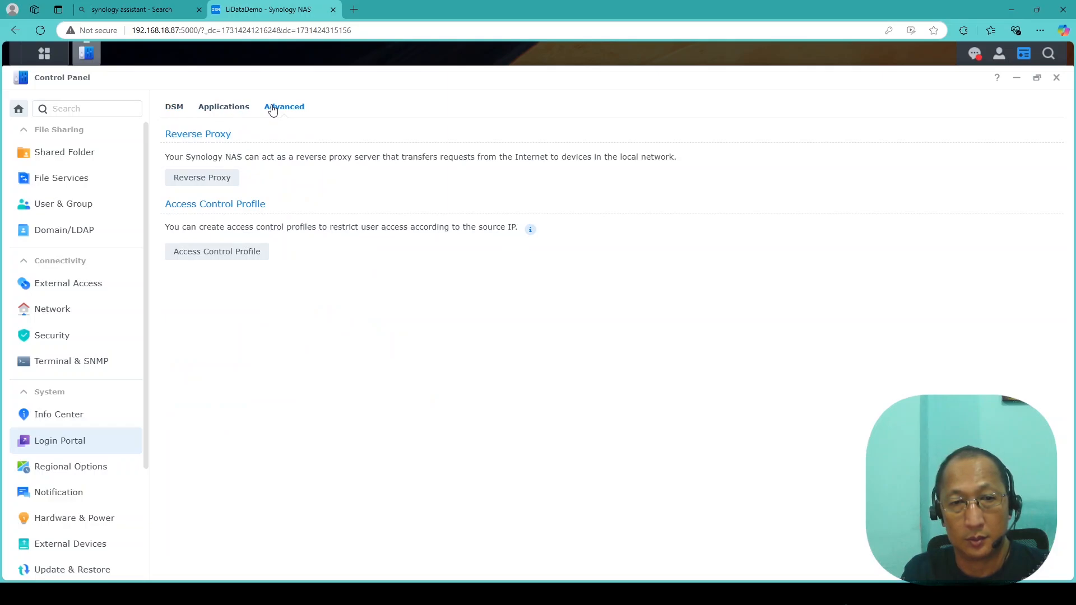
pyautogui.click(58, 469)
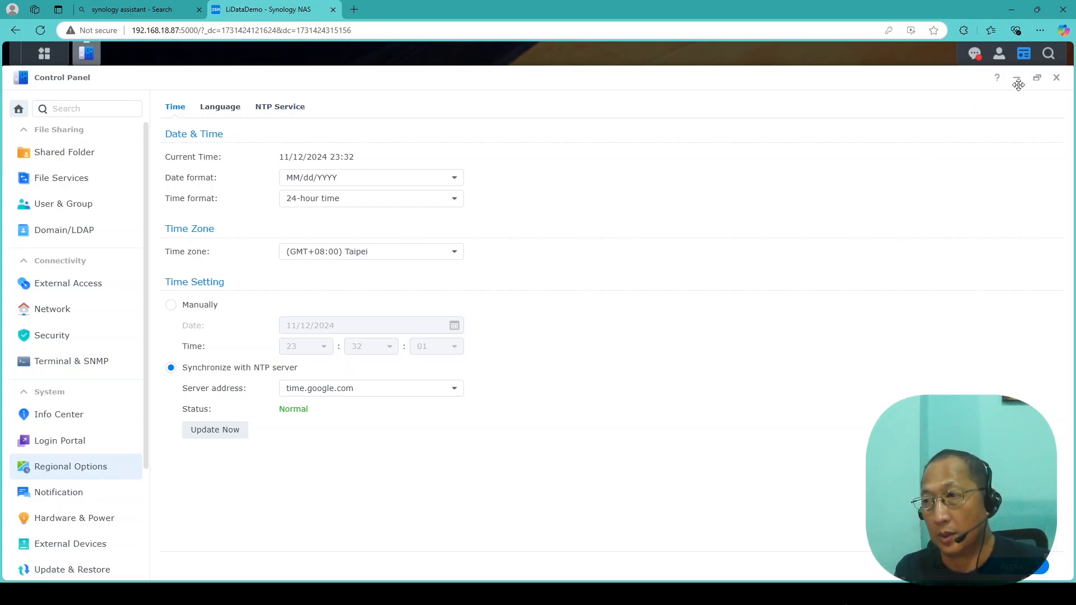
pyautogui.click(1057, 78)
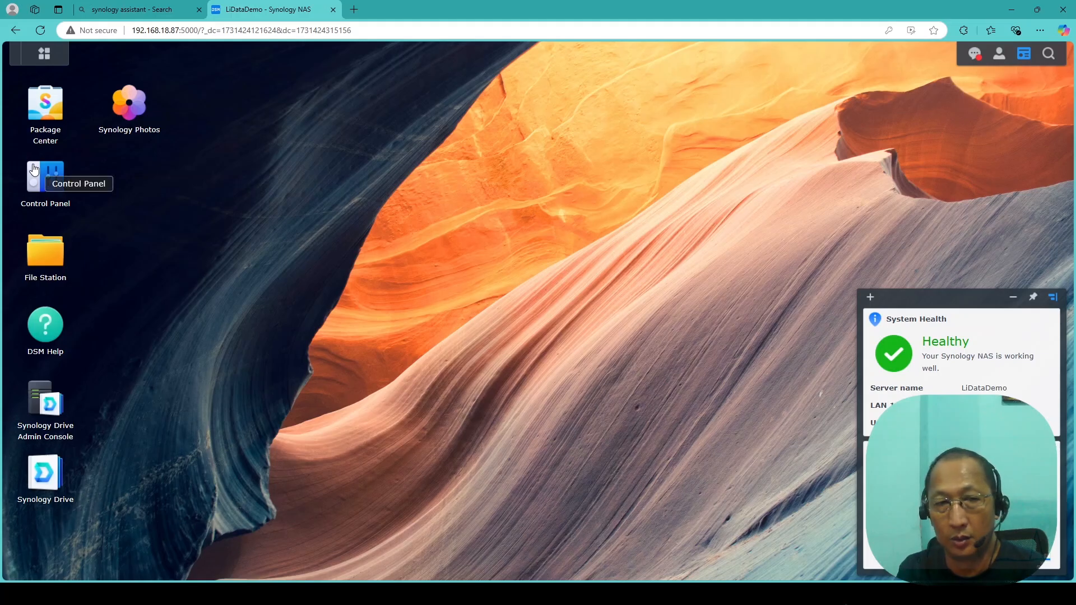
# Step: In the personal account settings, enable a customized desktop background with the default image Wallpaper8 and apply it
pyautogui.click(999, 54)
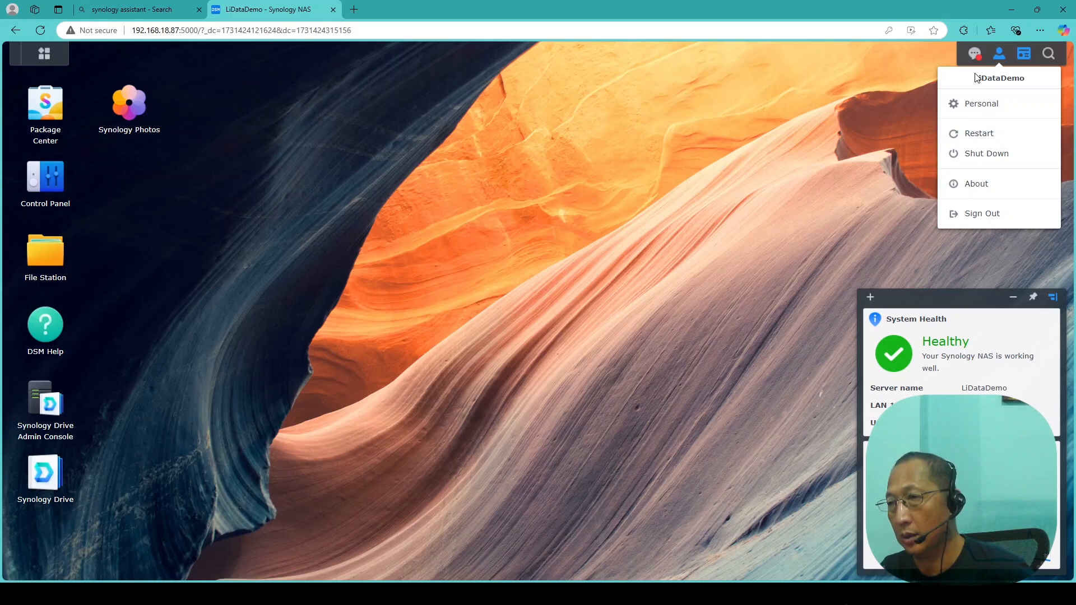
pyautogui.click(973, 104)
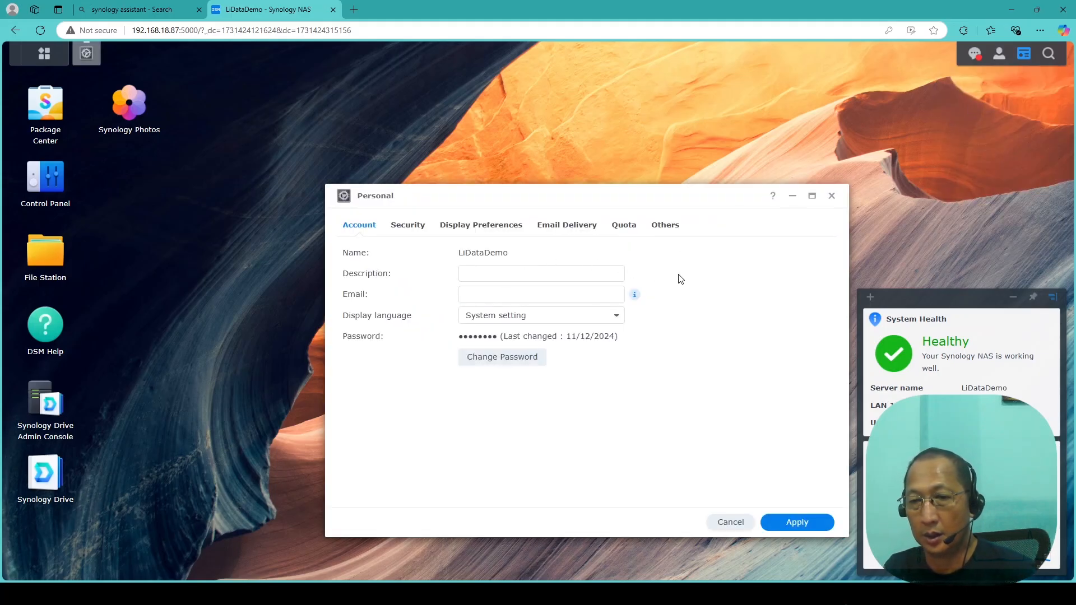
pyautogui.click(403, 229)
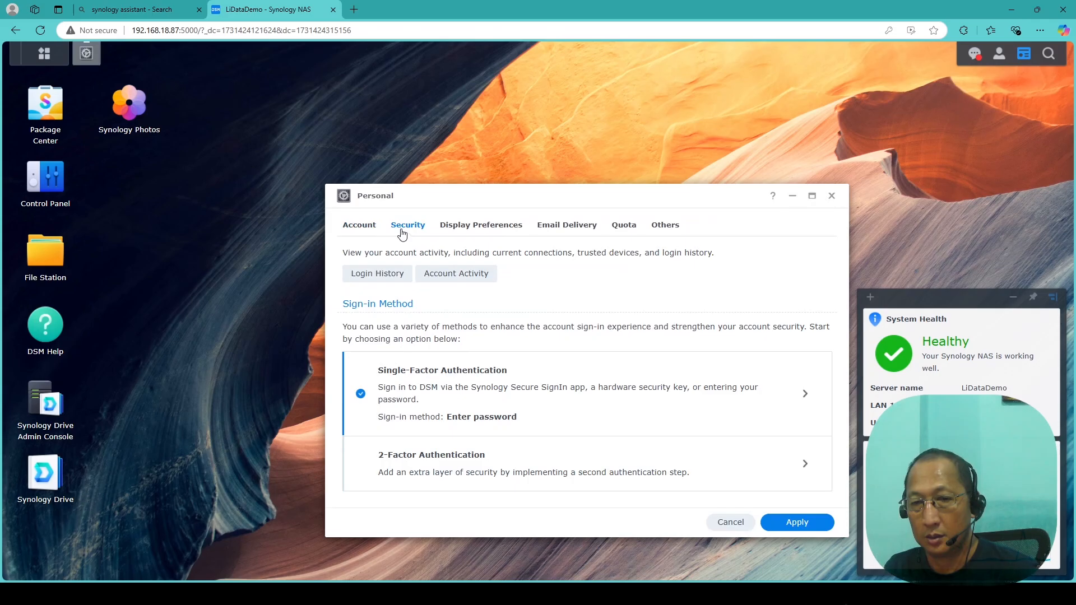
pyautogui.click(458, 229)
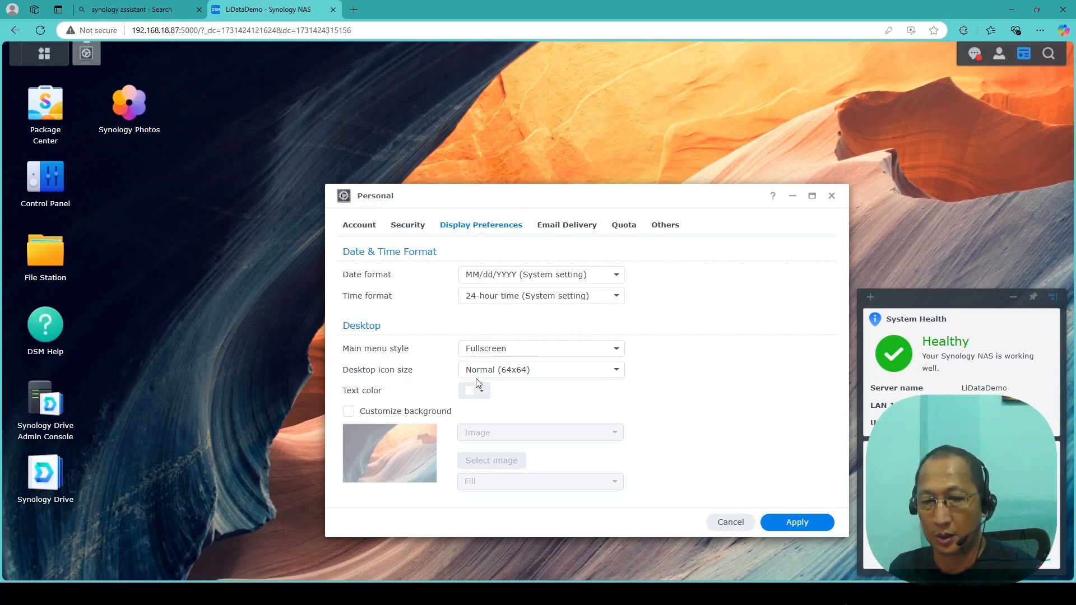
pyautogui.click(376, 413)
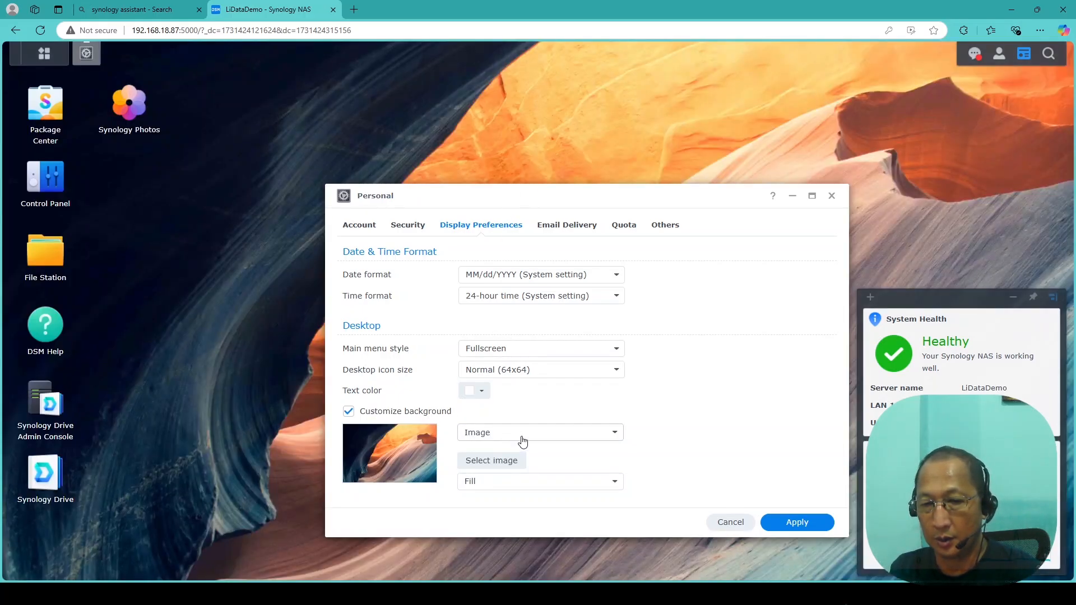
pyautogui.click(508, 461)
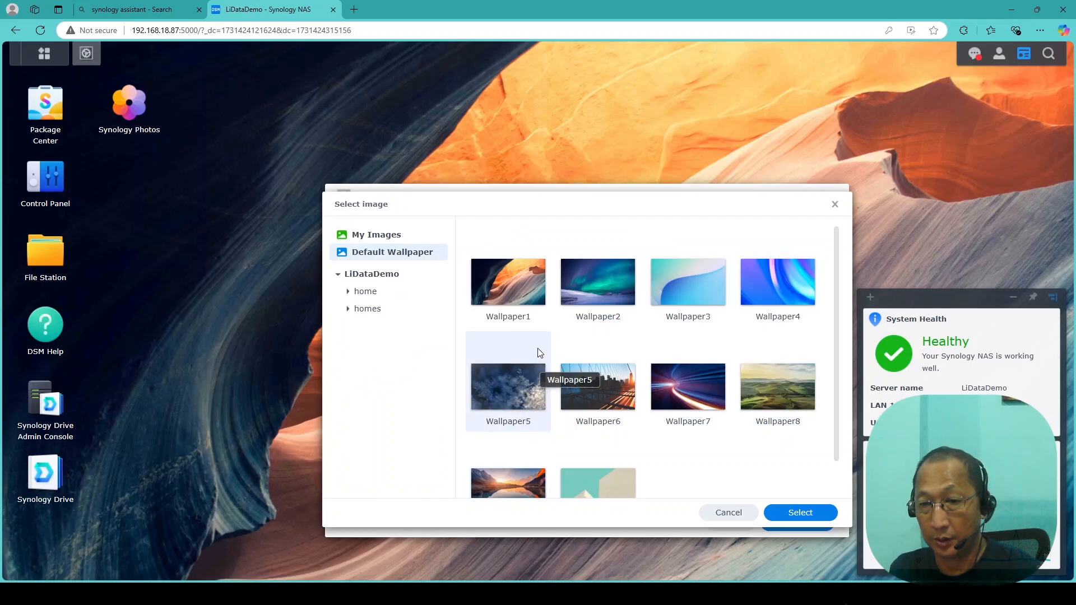
pyautogui.click(759, 377)
pyautogui.click(800, 512)
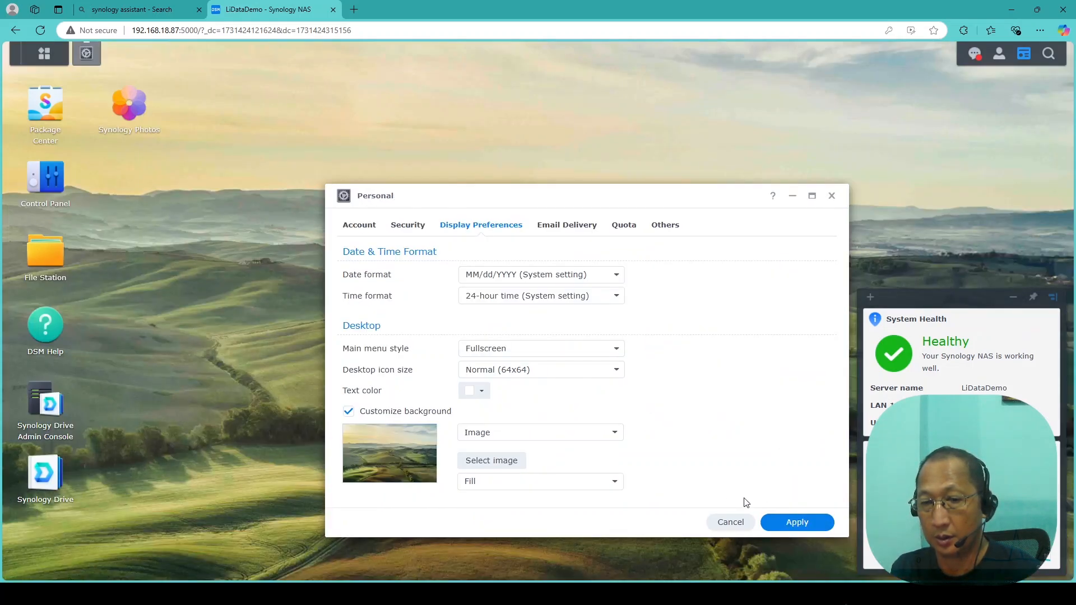
pyautogui.click(797, 522)
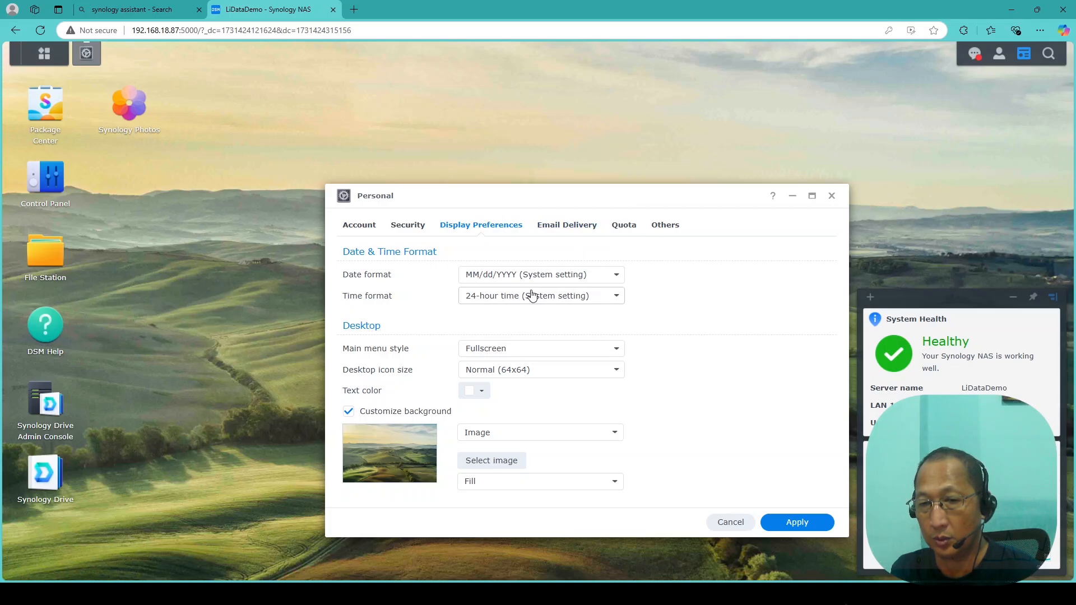
# Step: Set the desktop icon size to Classic (48x48), apply it and refresh the page
pyautogui.click(544, 373)
pyautogui.click(536, 410)
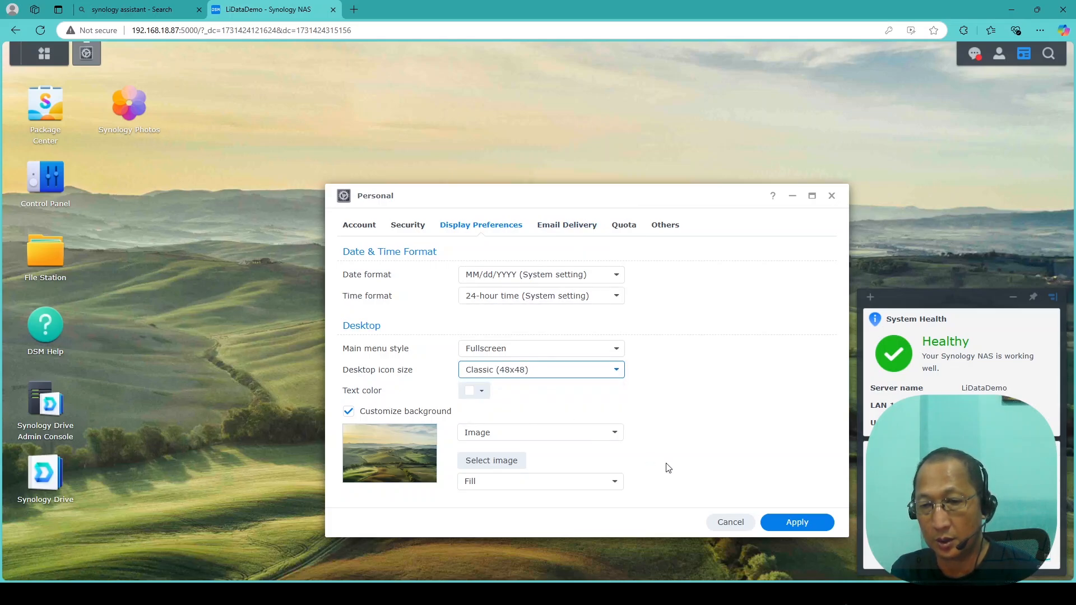
pyautogui.click(783, 520)
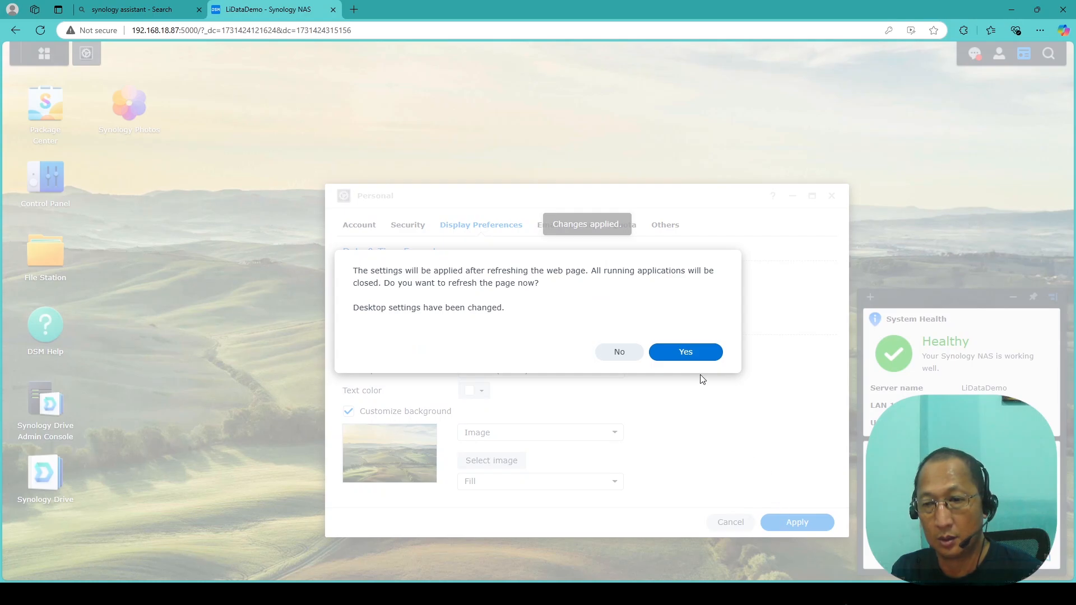
pyautogui.click(685, 354)
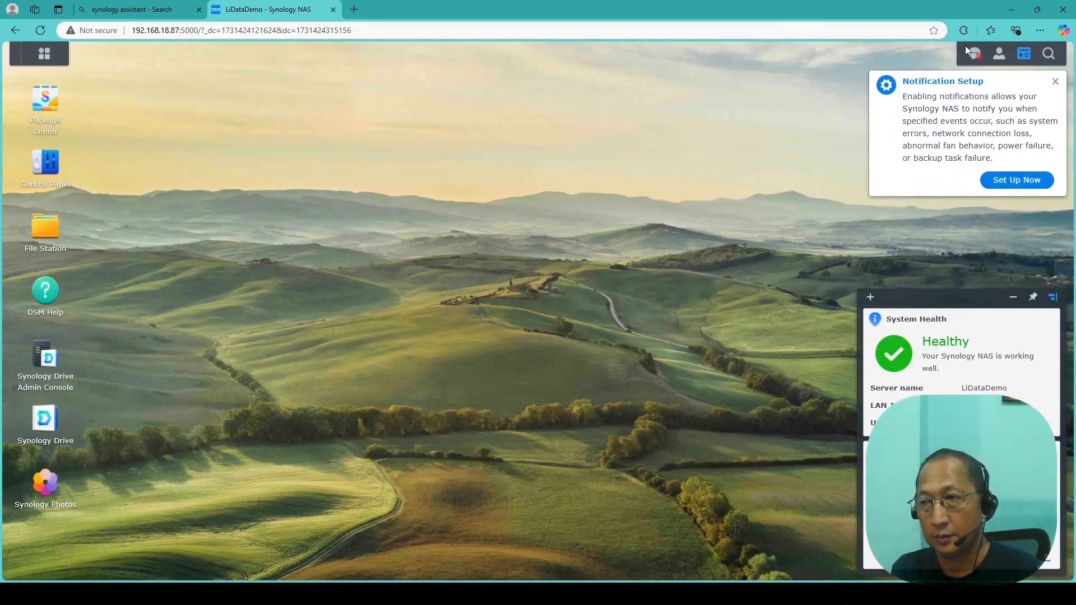
# Step: Dismiss the notification setup reminder, and set the desktop icon size to Normal (64x64) in the personal display preferences with a page refresh
pyautogui.click(1055, 81)
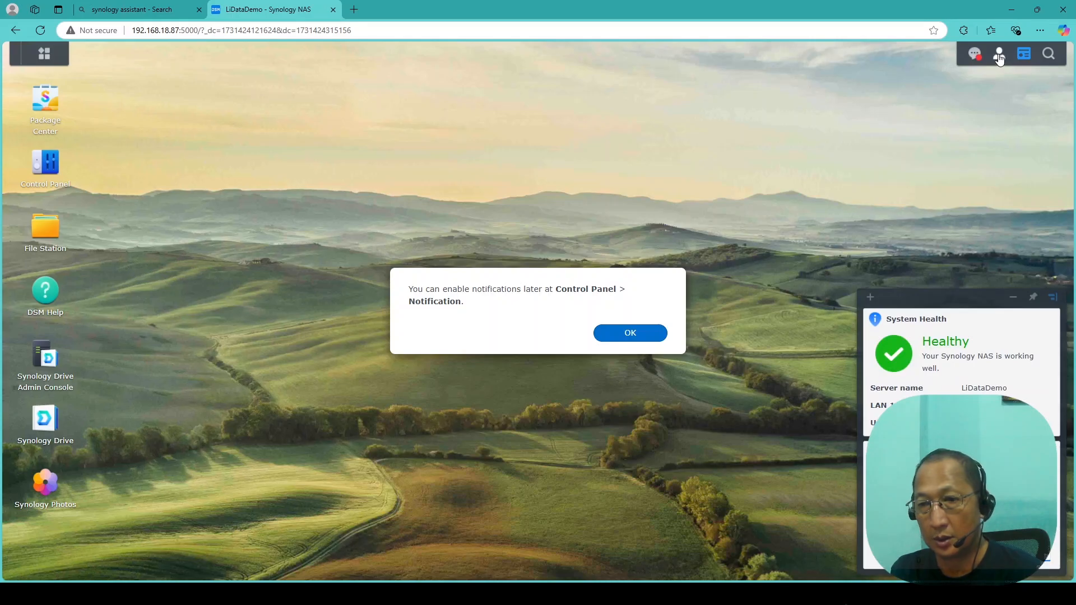
pyautogui.click(636, 332)
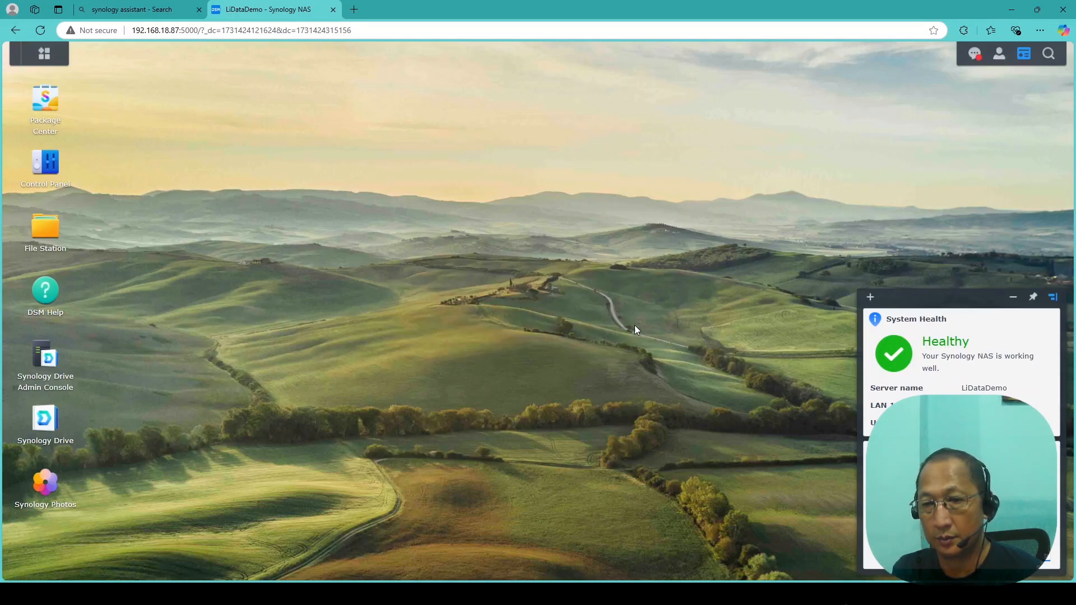
pyautogui.click(999, 54)
pyautogui.click(988, 102)
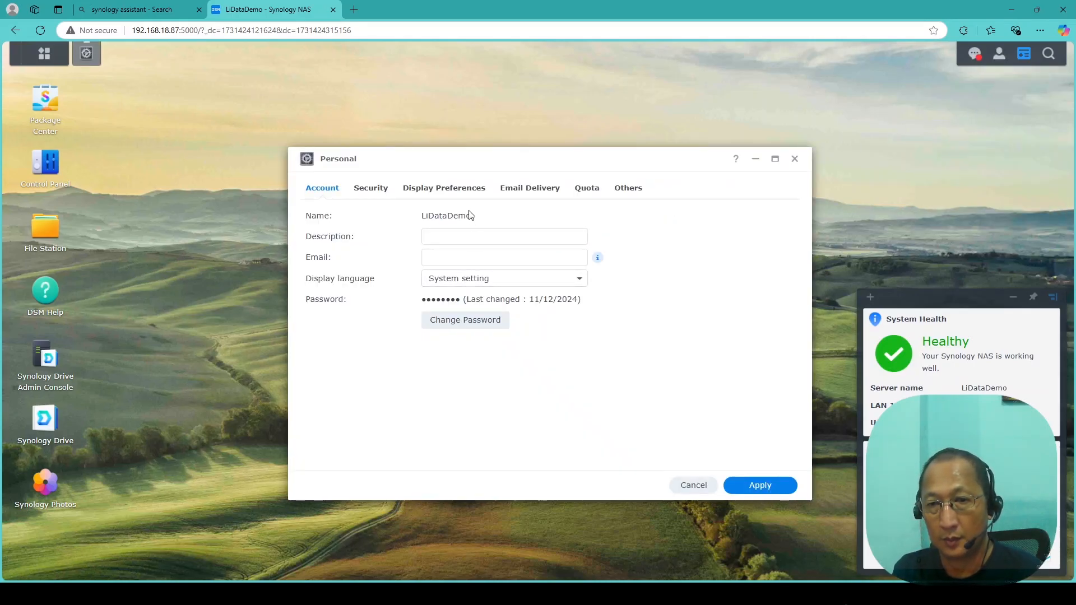
pyautogui.click(447, 190)
pyautogui.click(530, 339)
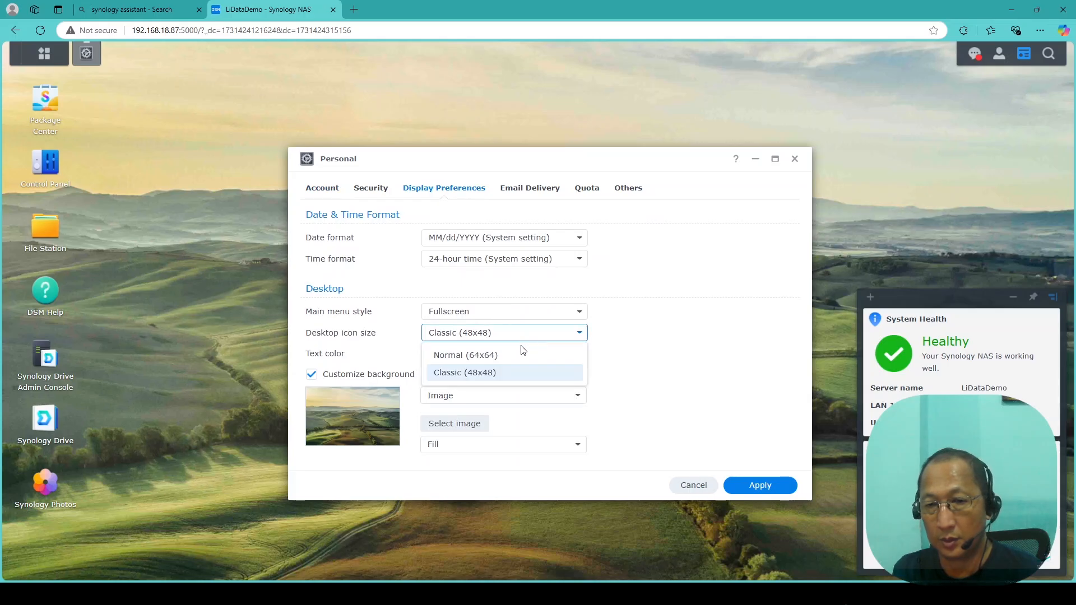
pyautogui.click(511, 359)
pyautogui.click(739, 485)
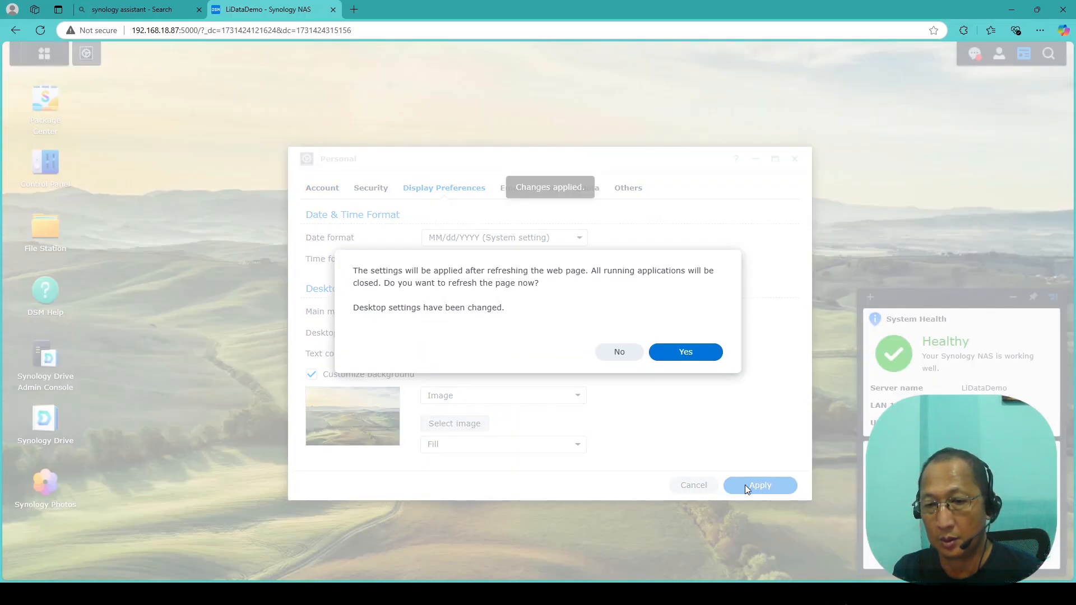
pyautogui.click(682, 353)
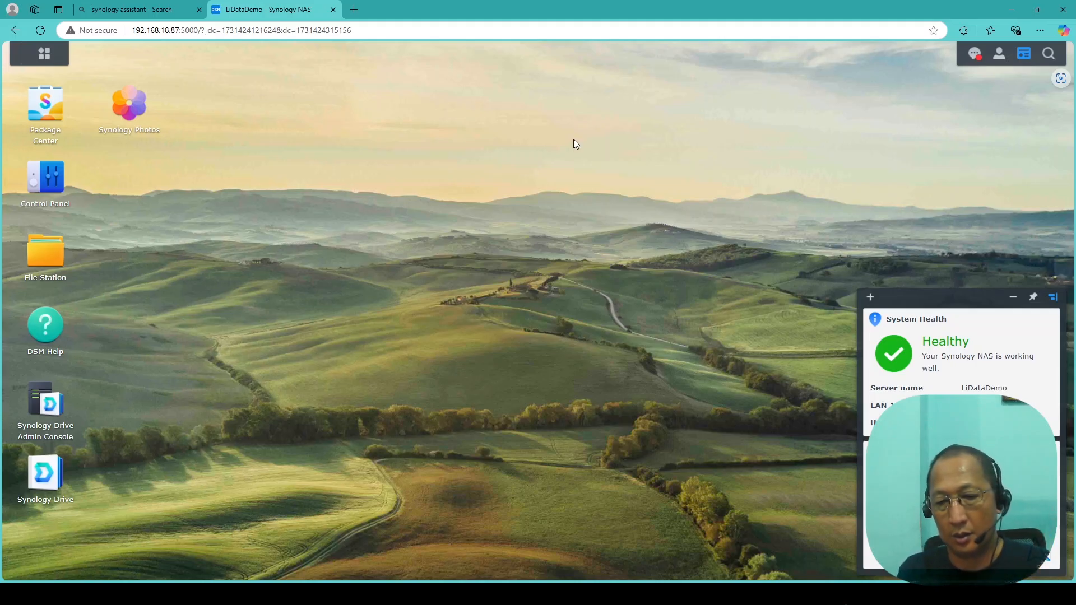
# Step: View the Shared Folder page in Control Panel and return to the DSM desktop
pyautogui.click(59, 185)
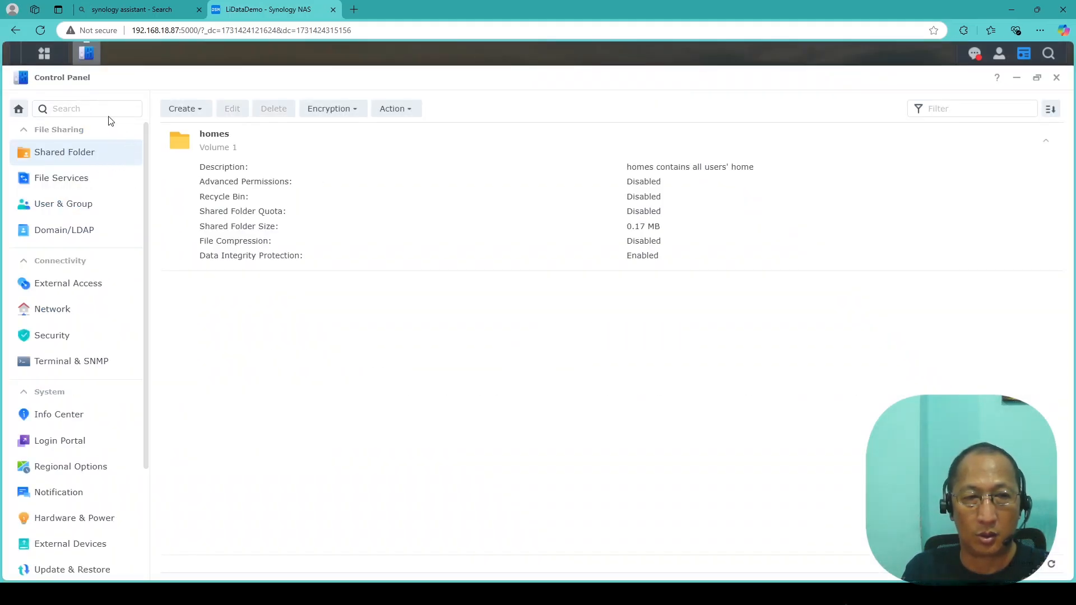
pyautogui.click(1055, 78)
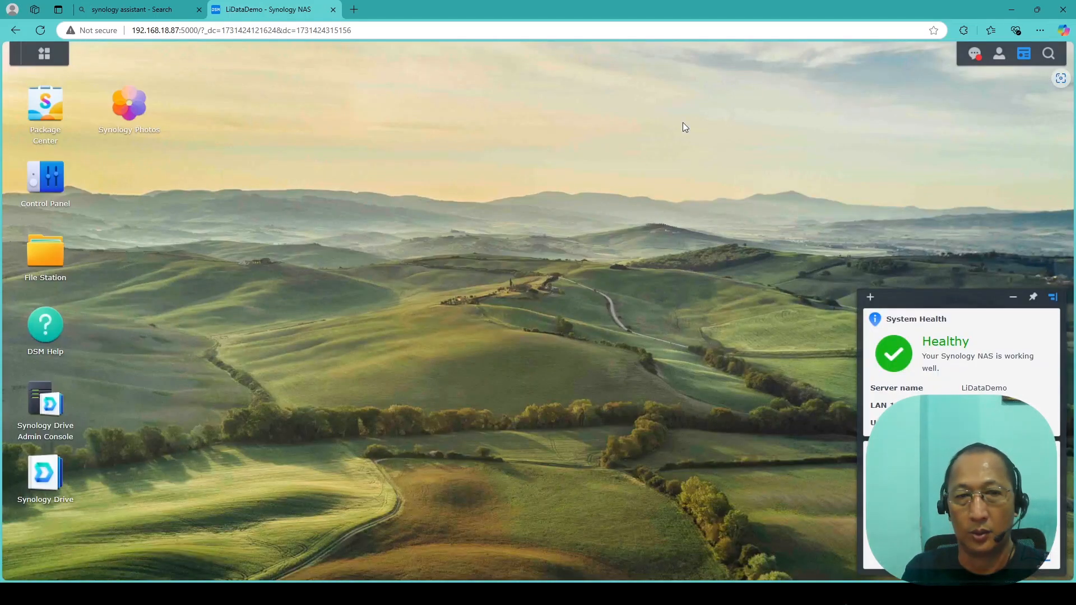
pyautogui.click(56, 185)
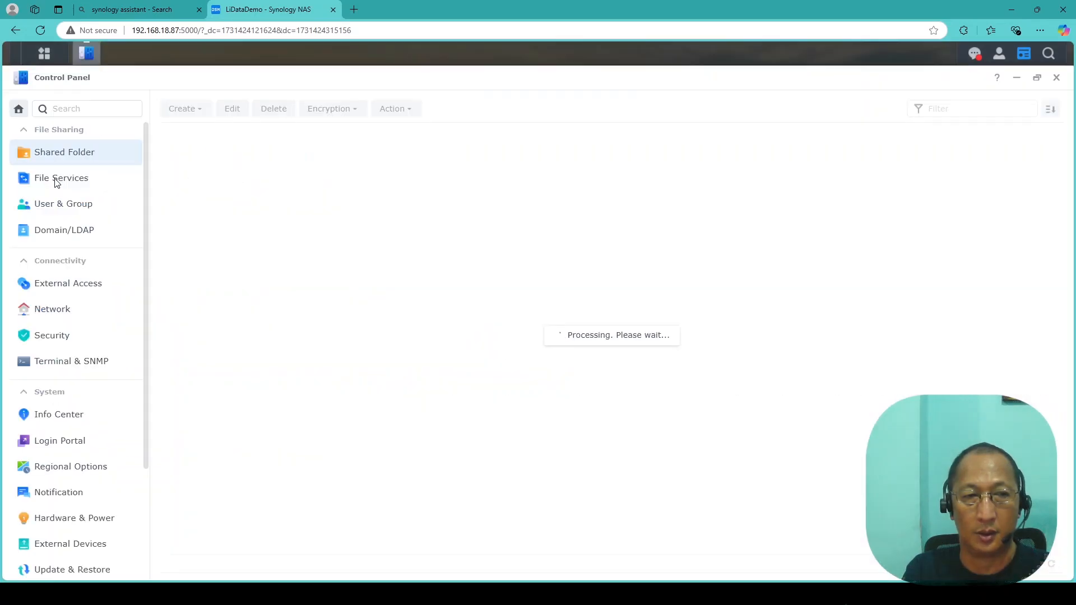
pyautogui.click(15, 30)
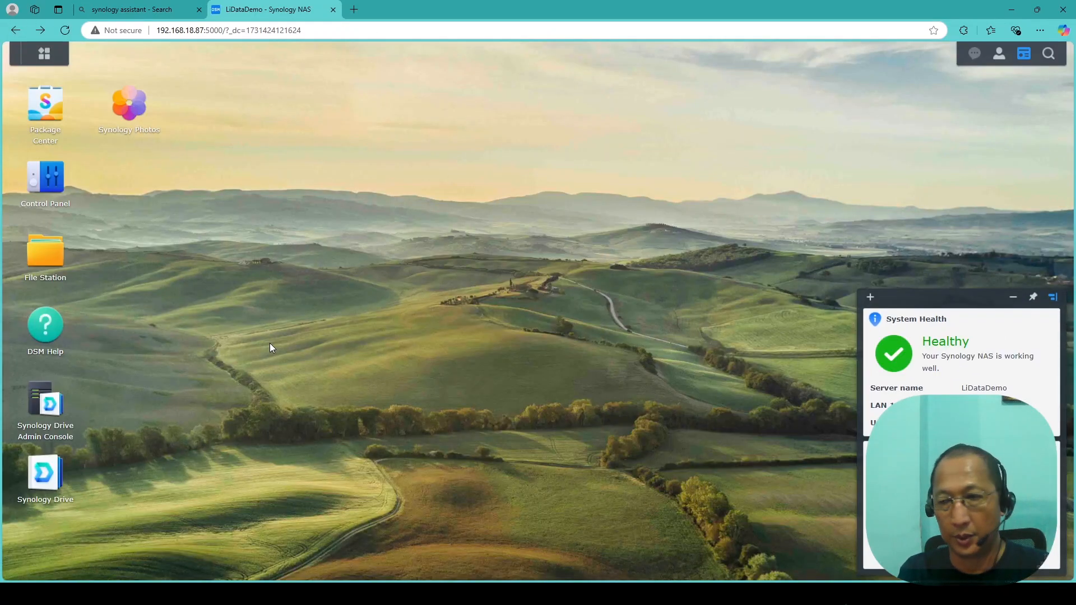